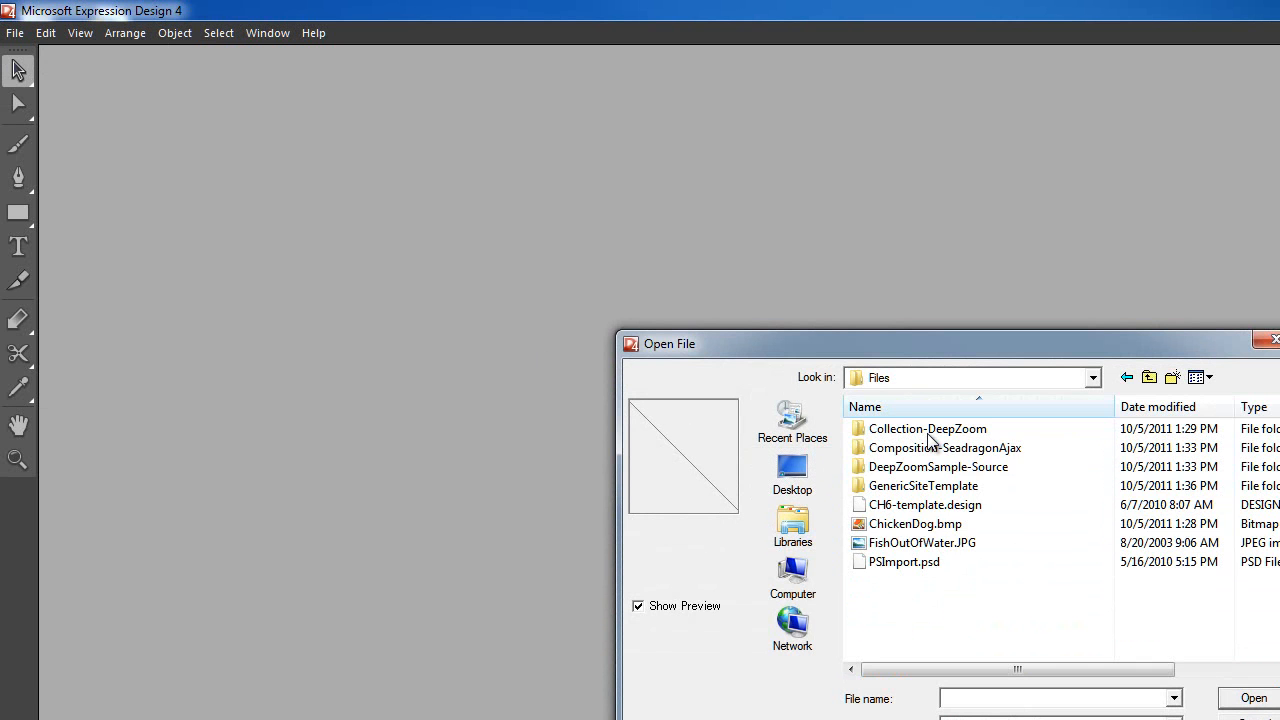
# Step: Open FishOutOfWater.JPG and draw a slice about 1072 by 846 px around the fish
pyautogui.doubleClick(943, 543)
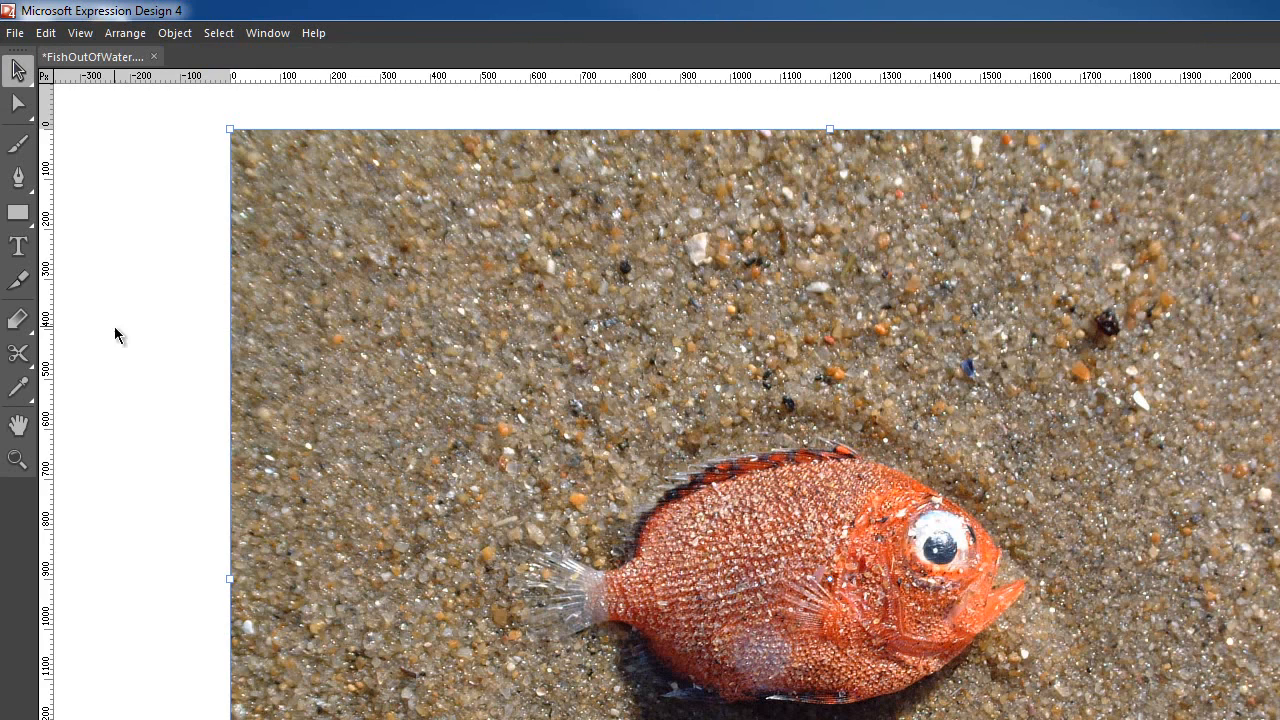
pyautogui.click(15, 283)
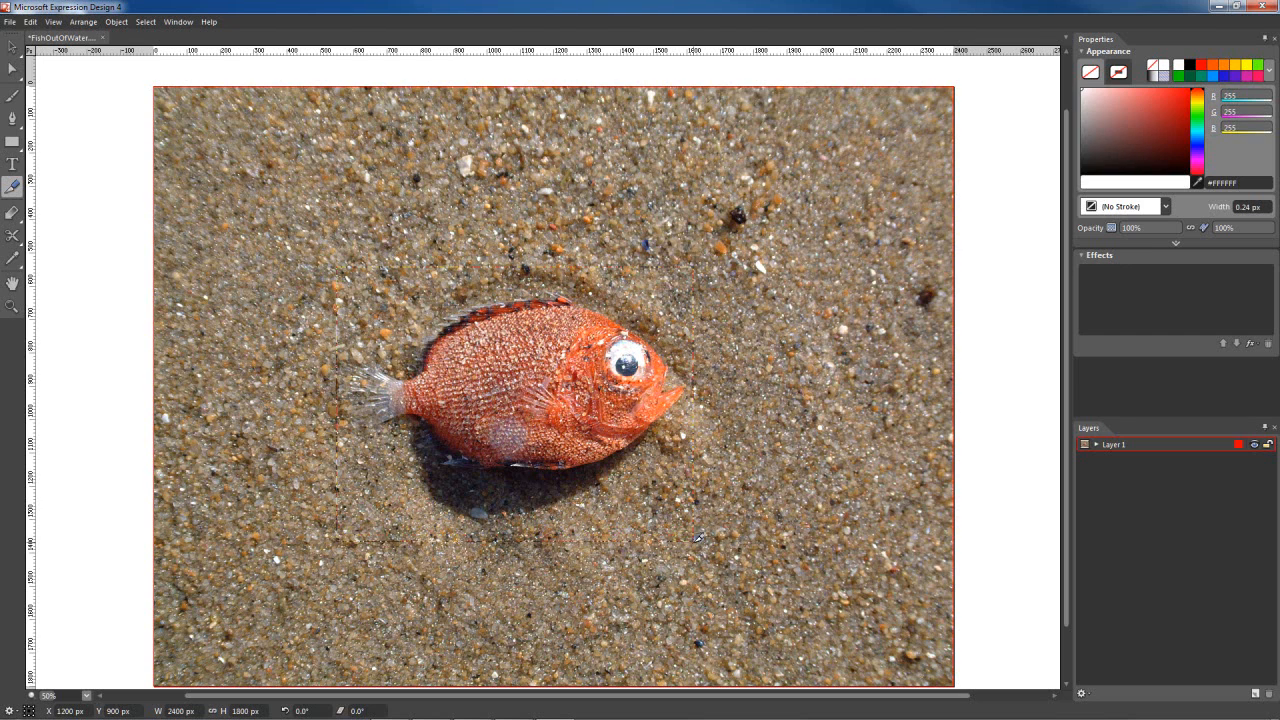
pyautogui.moveTo(336, 266); pyautogui.dragTo(695, 548)
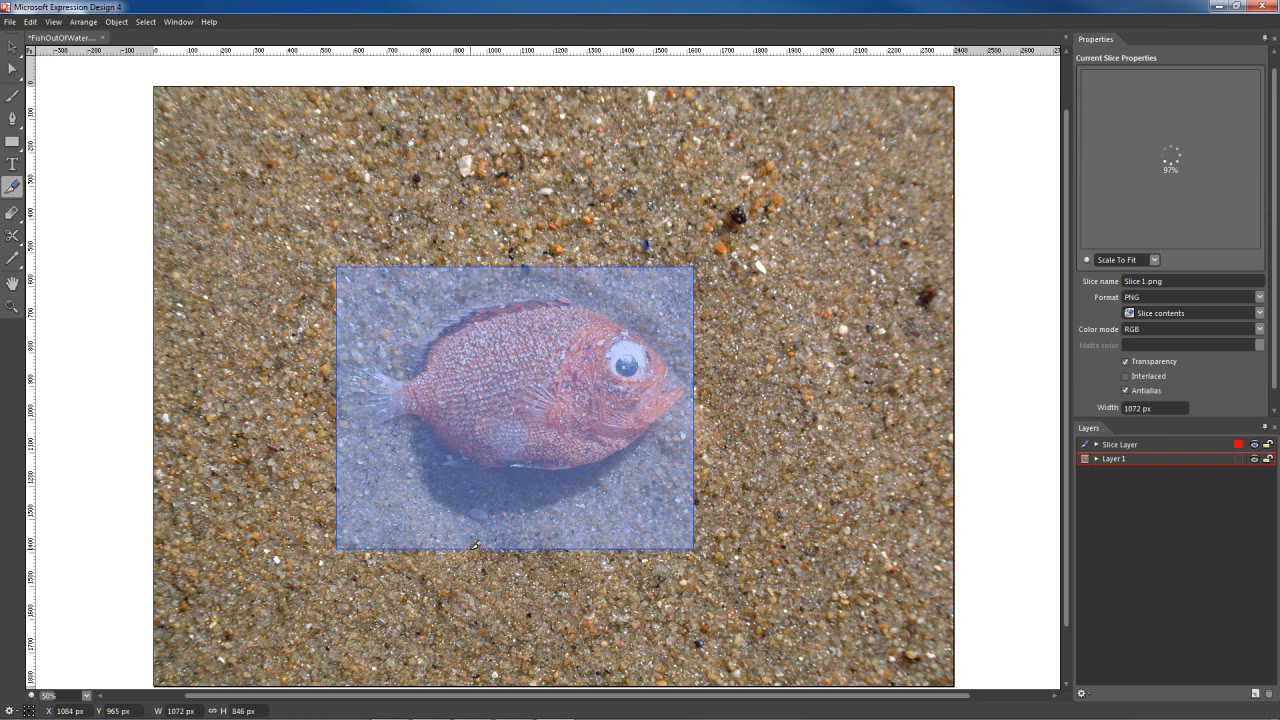
# Step: Set the slice's width and height to 1000 px each
pyautogui.click(189, 711)
pyautogui.write('1')
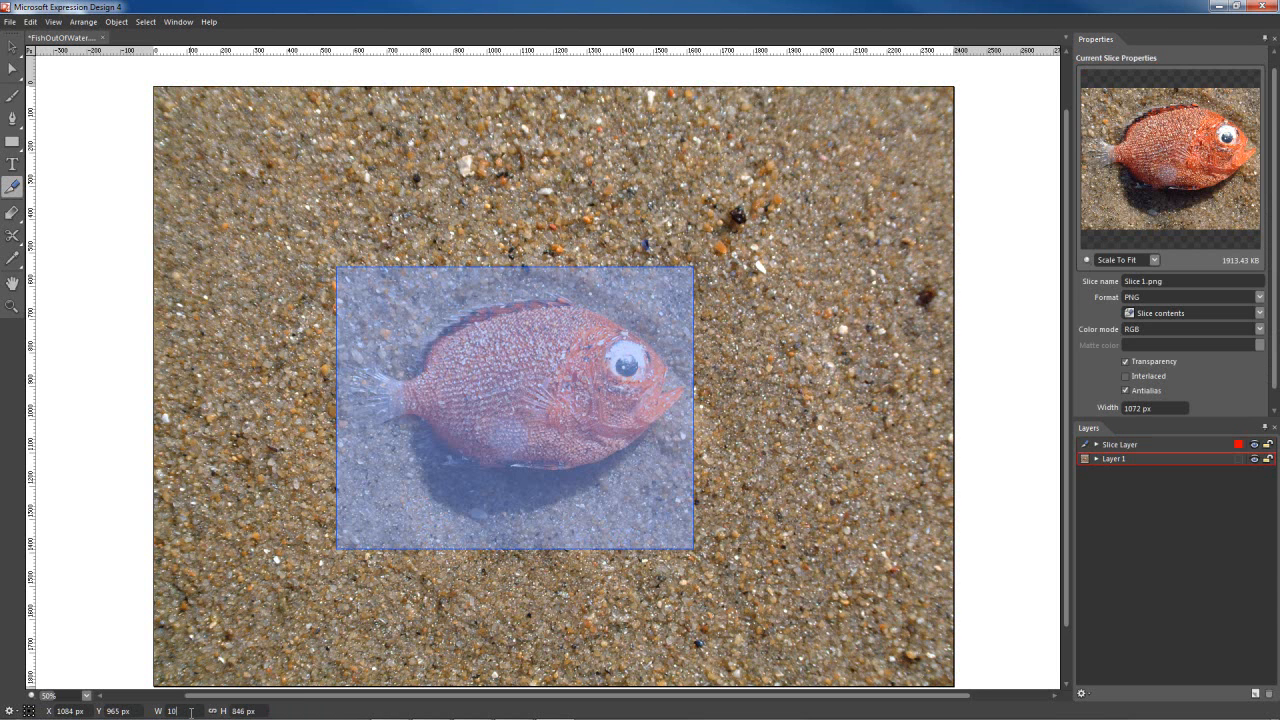
pyautogui.write('000')
pyautogui.click(243, 711)
pyautogui.write('1000')
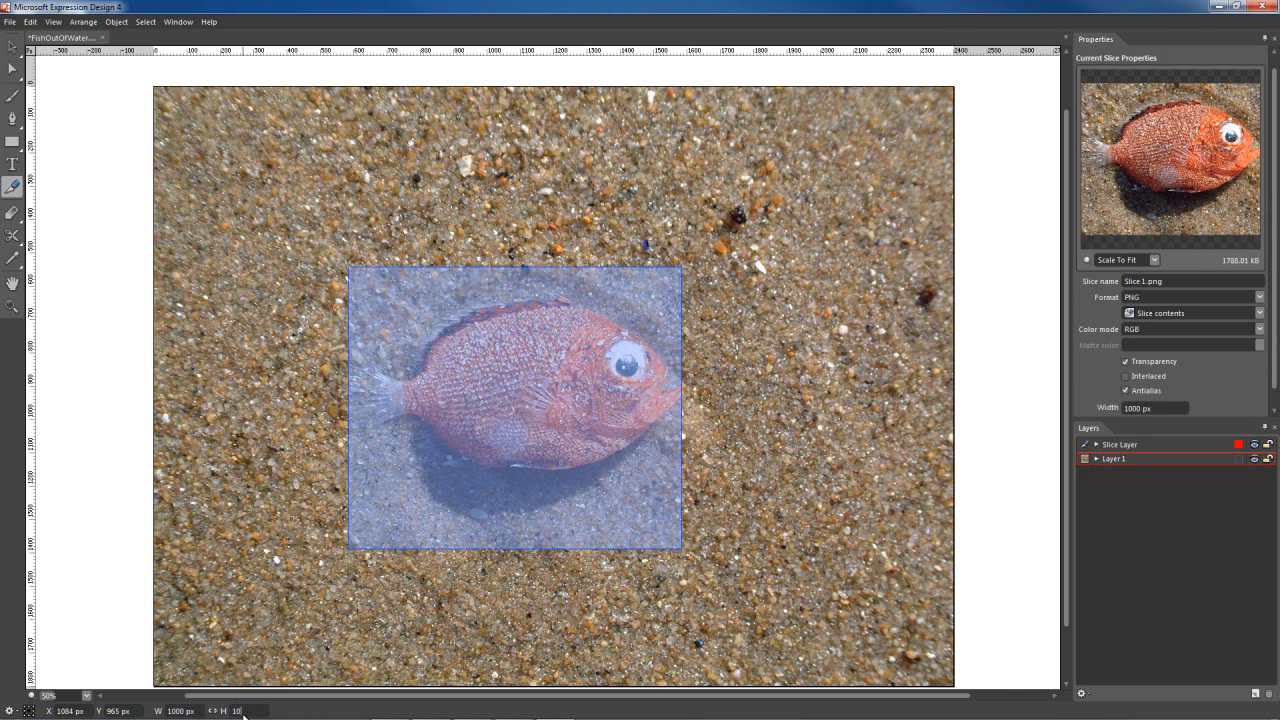
pyautogui.click(190, 710)
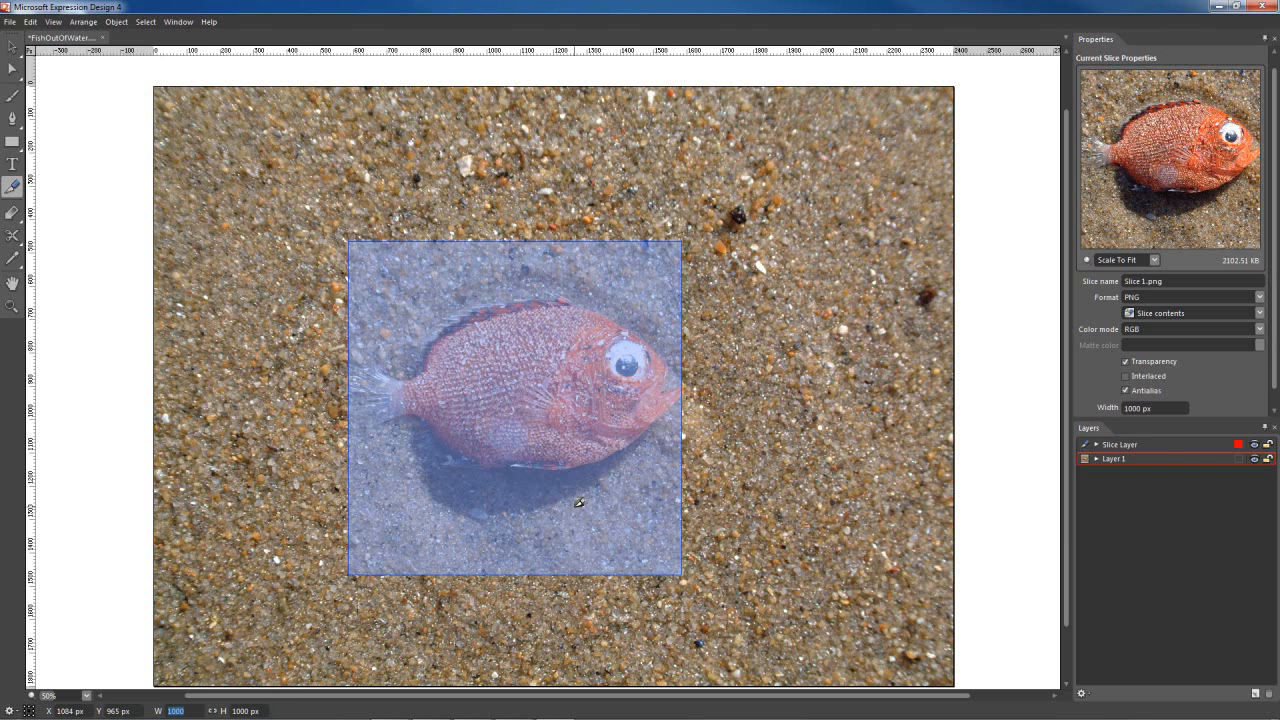
# Step: Move the slice straight up over the fish to about Y 905 px
pyautogui.click(12, 47)
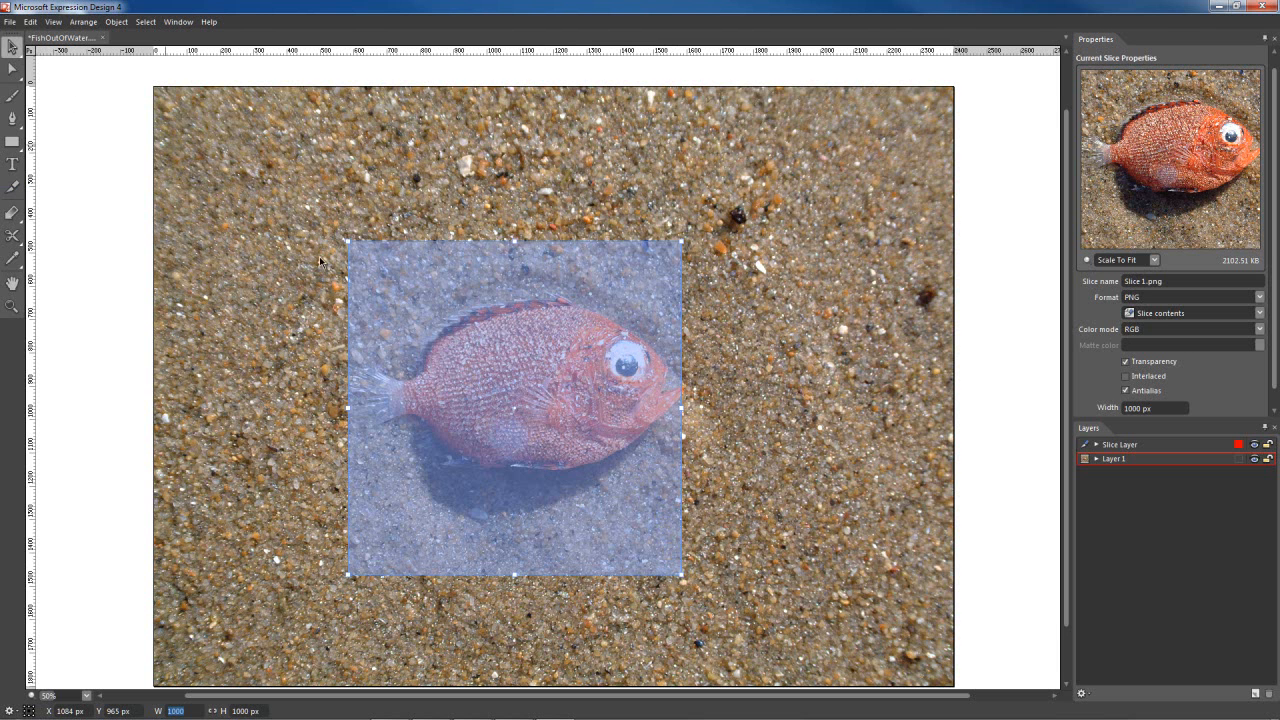
pyautogui.click(563, 473)
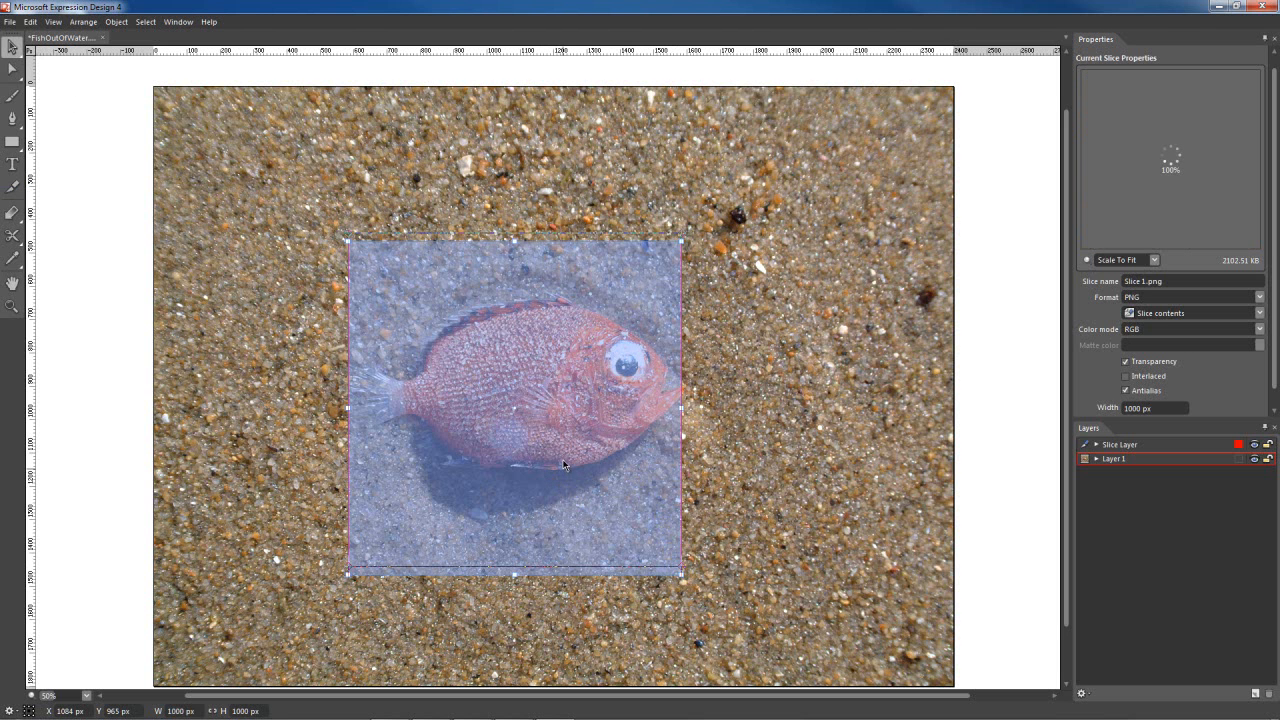
pyautogui.moveTo(563, 462); pyautogui.dragTo(563, 455)
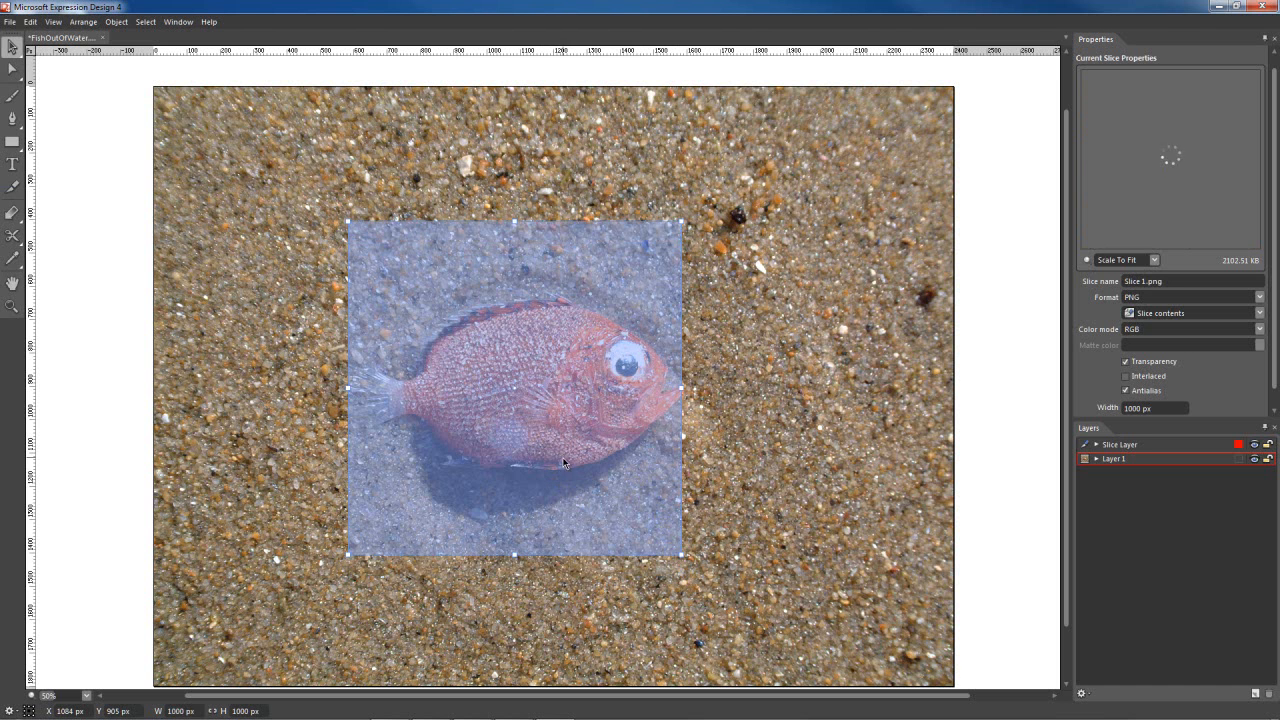
# Step: Enlarge the slice proportionally to about 1060 px square and shift it left to about X 1094 px around the whole fish
pyautogui.click(680, 555)
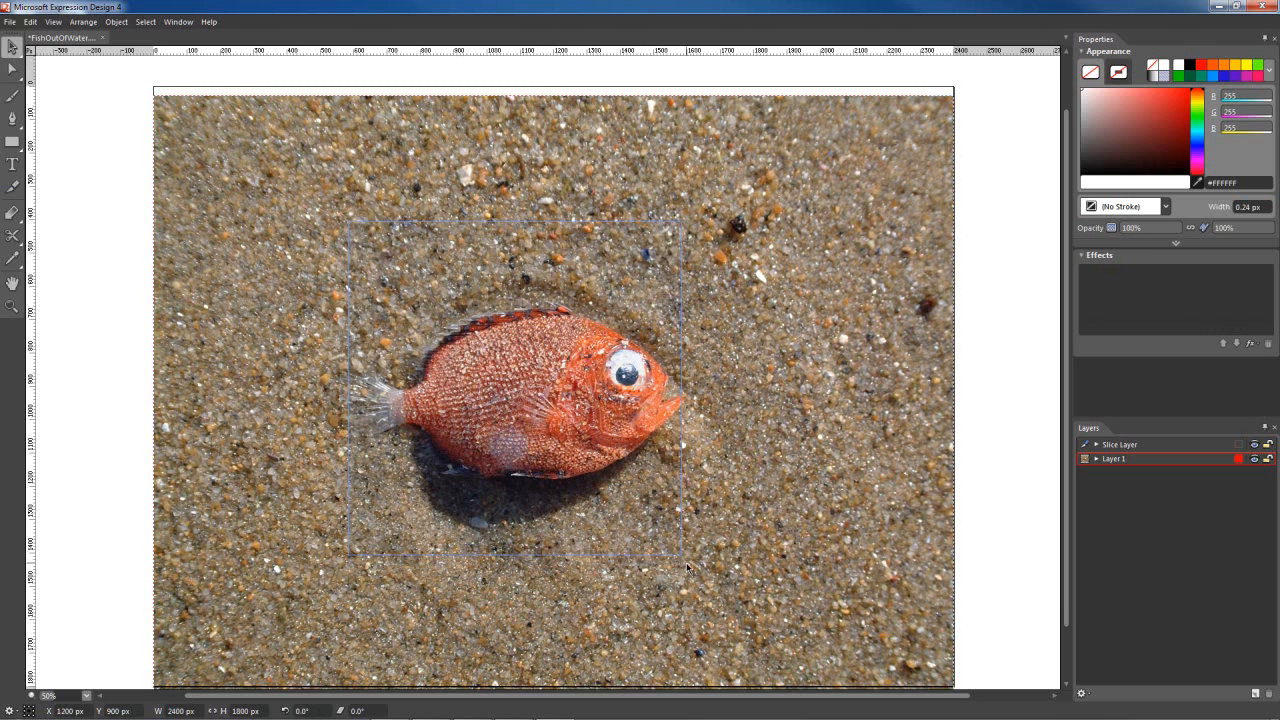
pyautogui.click(645, 510)
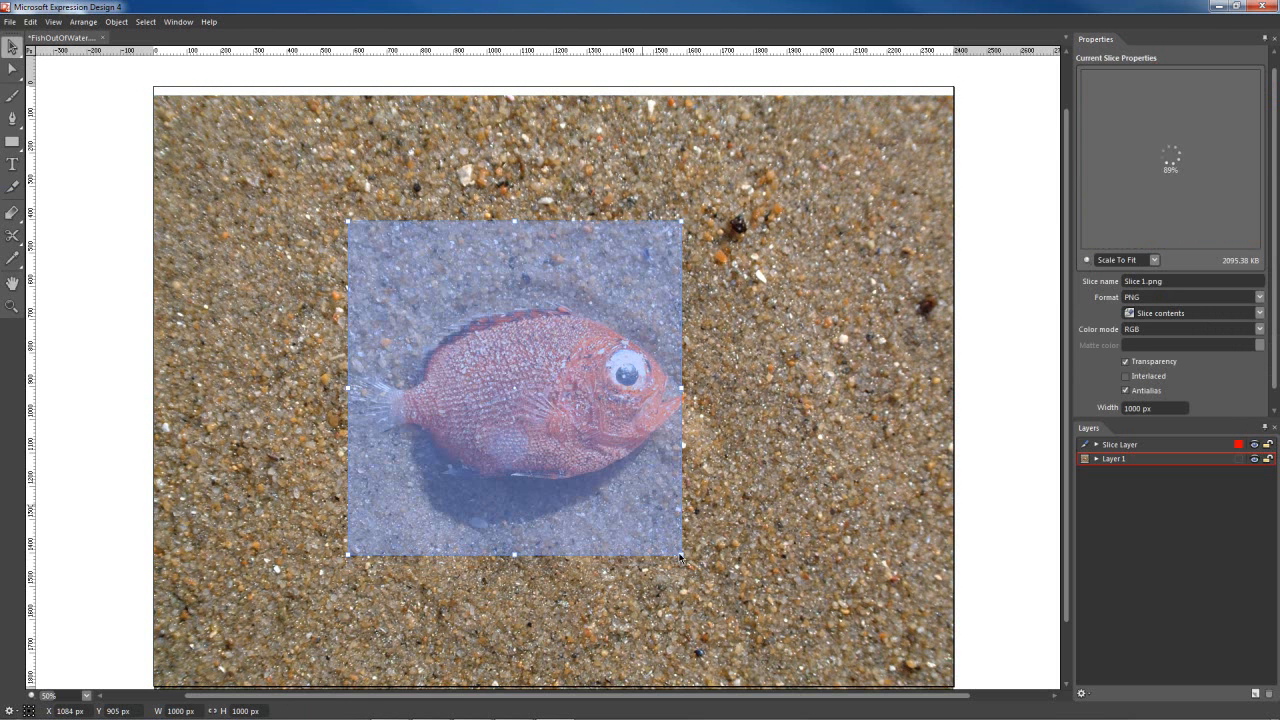
pyautogui.moveTo(685, 557); pyautogui.dragTo(693, 567)
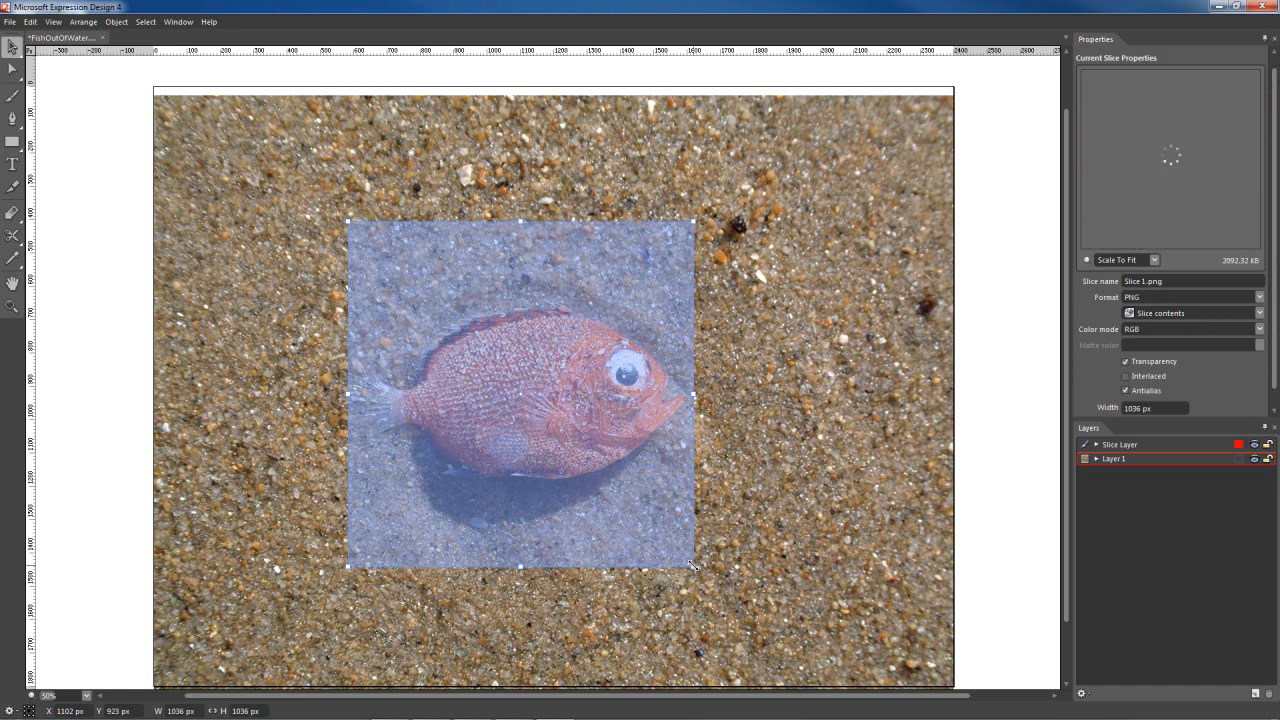
pyautogui.moveTo(697, 568); pyautogui.dragTo(703, 576)
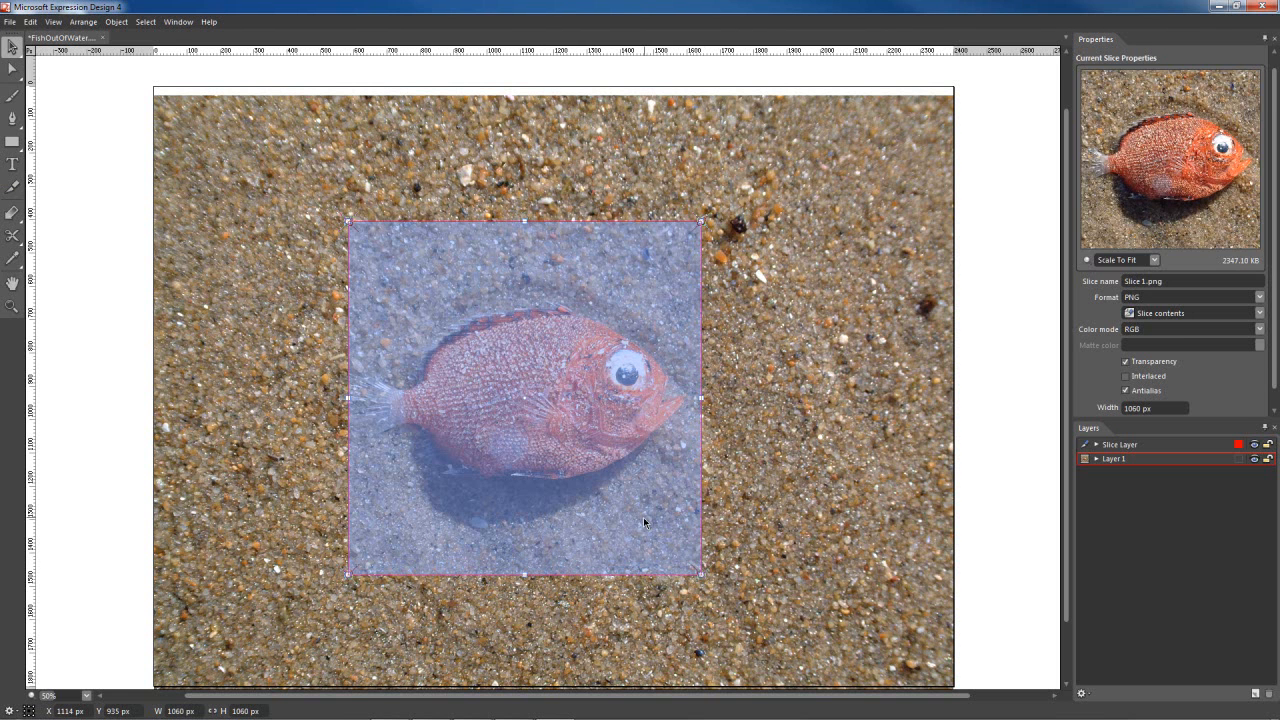
pyautogui.moveTo(642, 518); pyautogui.dragTo(640, 517)
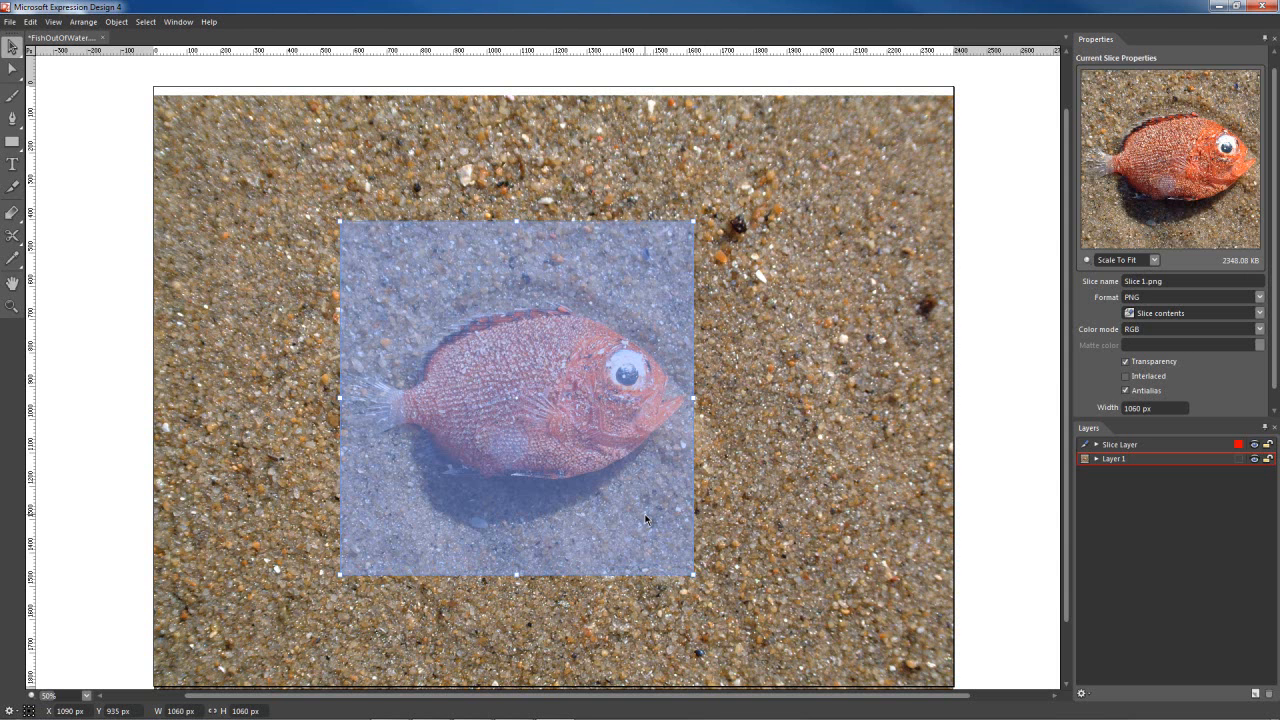
pyautogui.moveTo(645, 518); pyautogui.dragTo(646, 518)
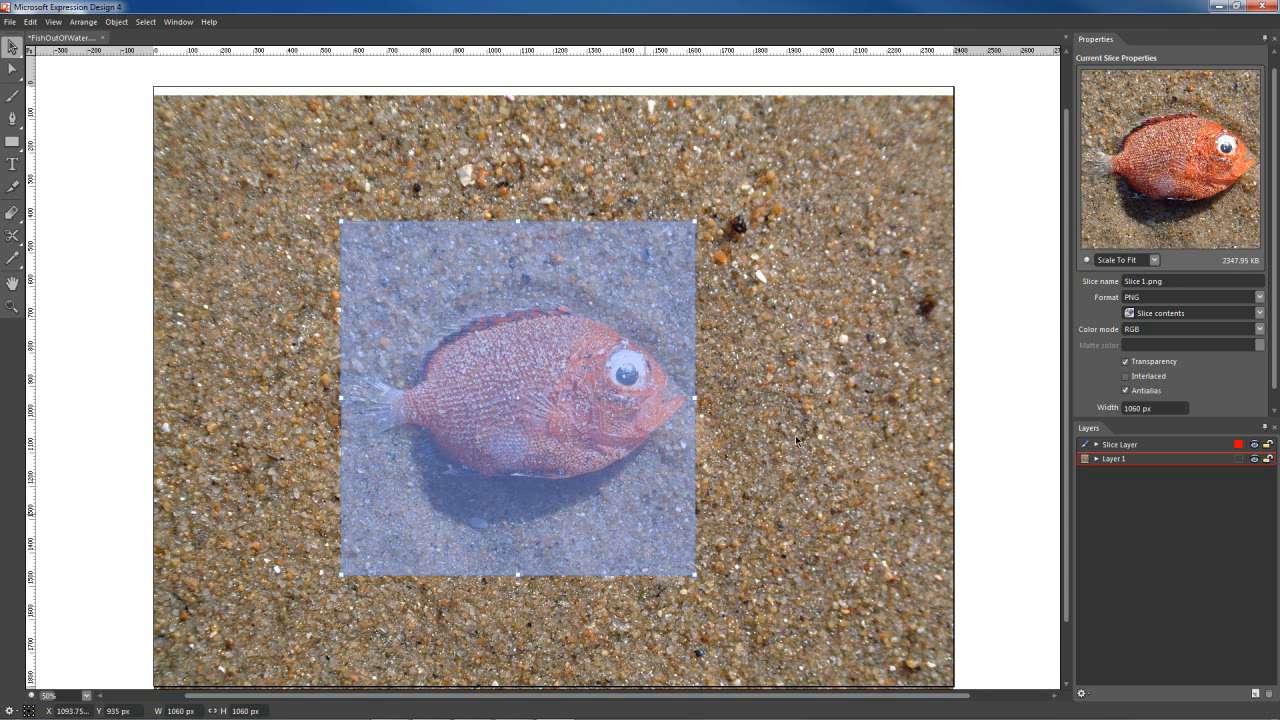
# Step: Set the slice's format to JPEG and its output width to 150 px, keeping it square
pyautogui.click(1258, 297)
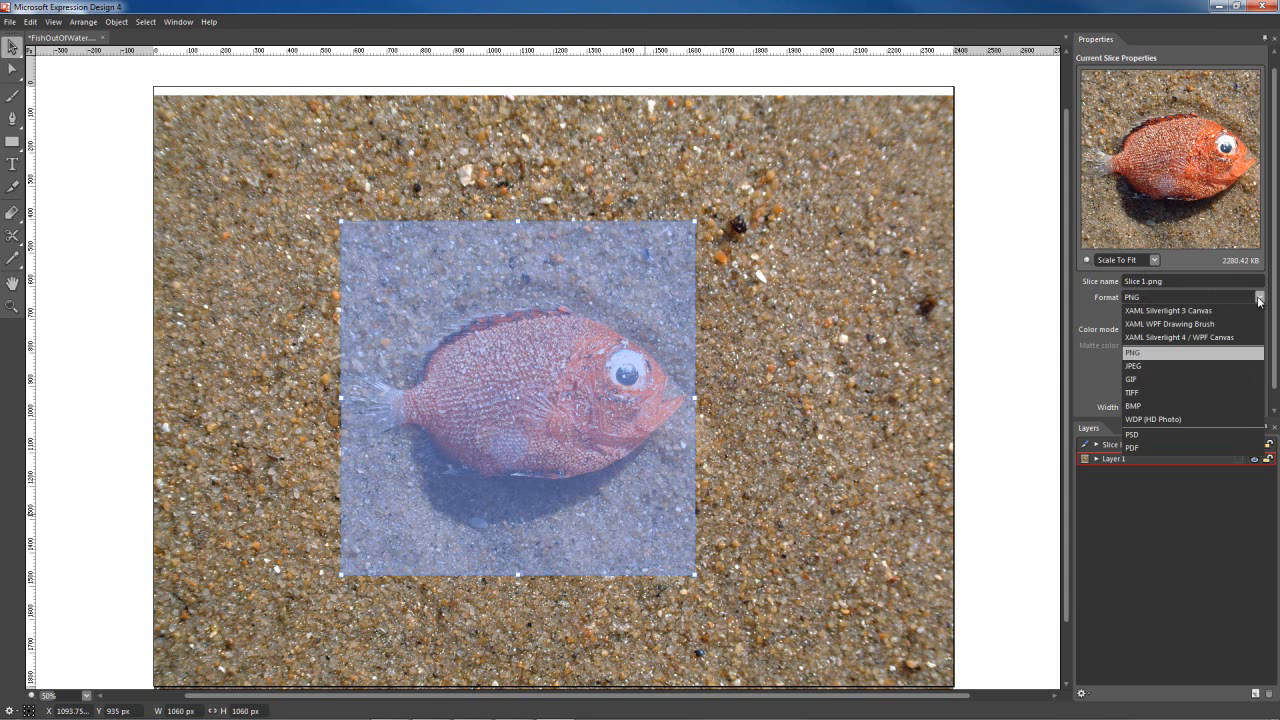
pyautogui.click(1187, 365)
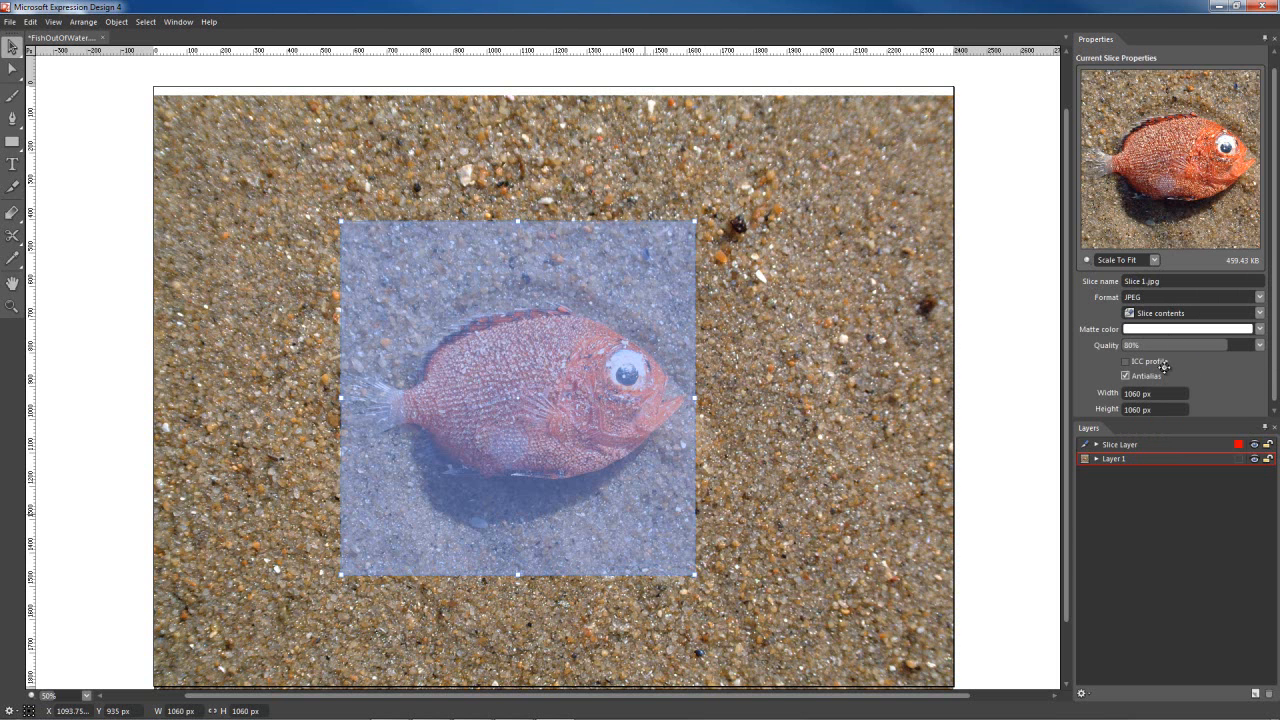
pyautogui.click(1133, 393)
pyautogui.write('150')
pyautogui.press('Tab')
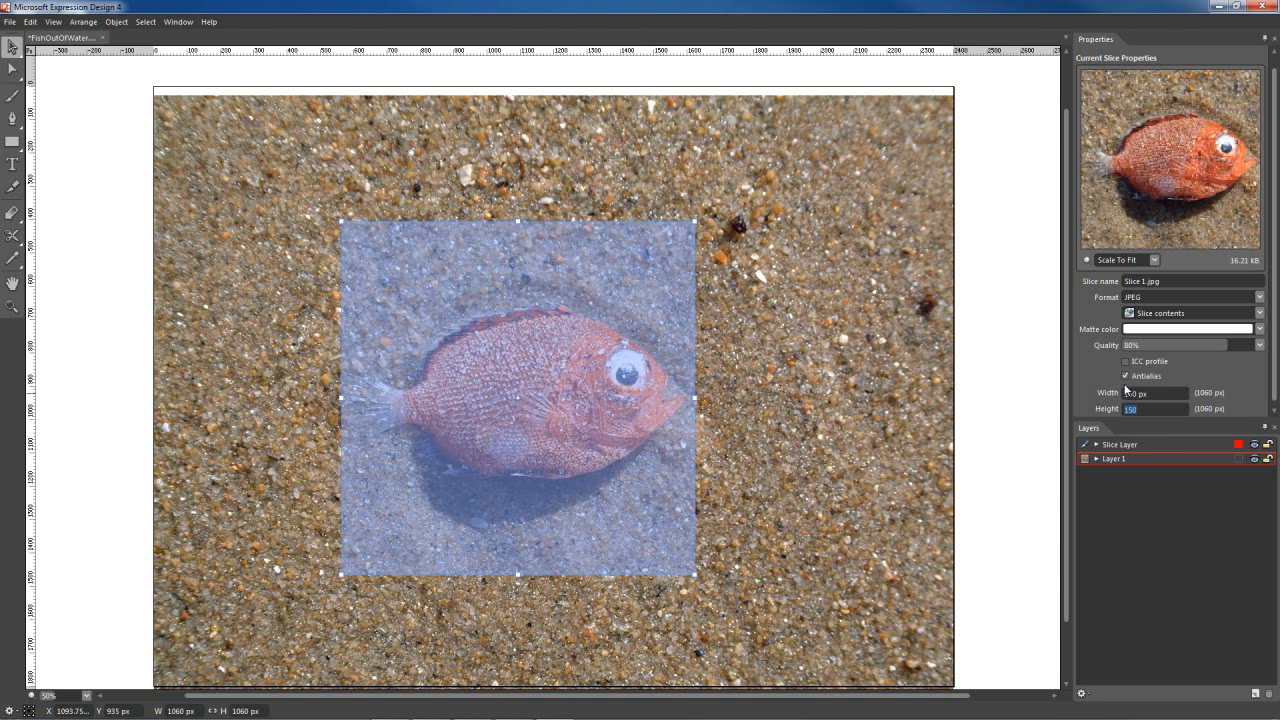
# Step: Open the export settings for the slice and name it squarefish.jpg
pyautogui.rightClick(643, 480)
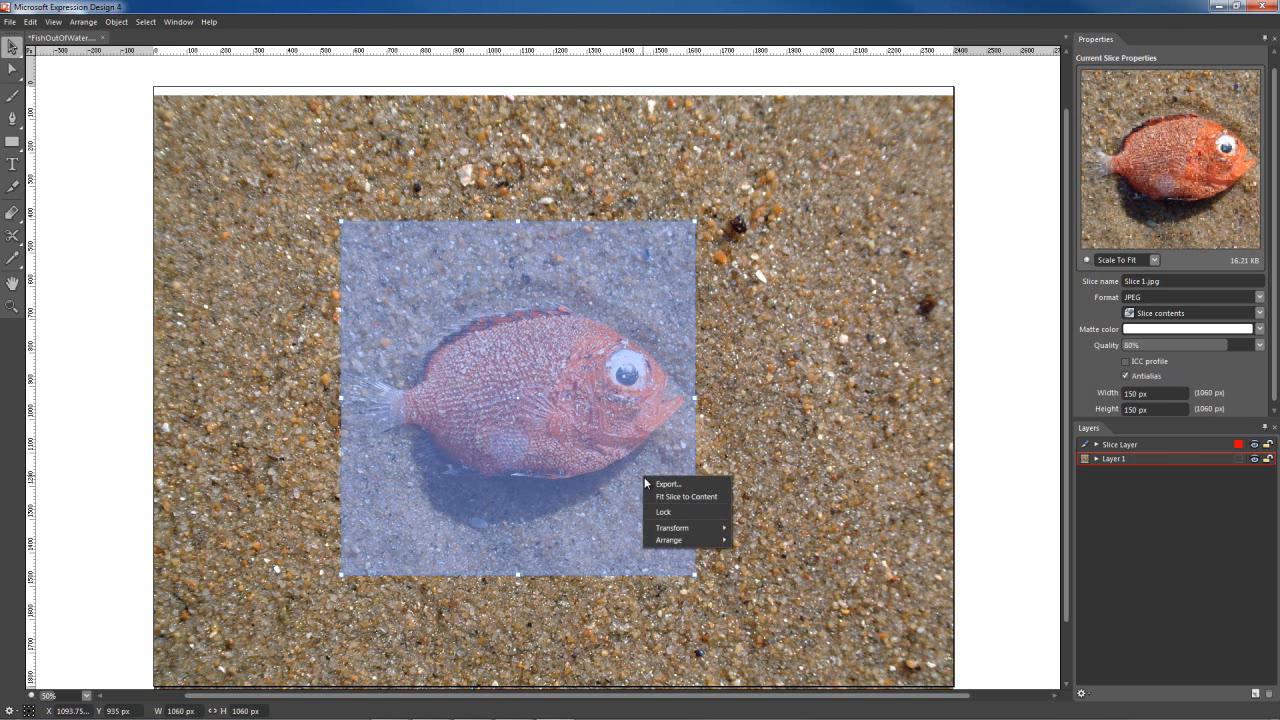
pyautogui.click(670, 484)
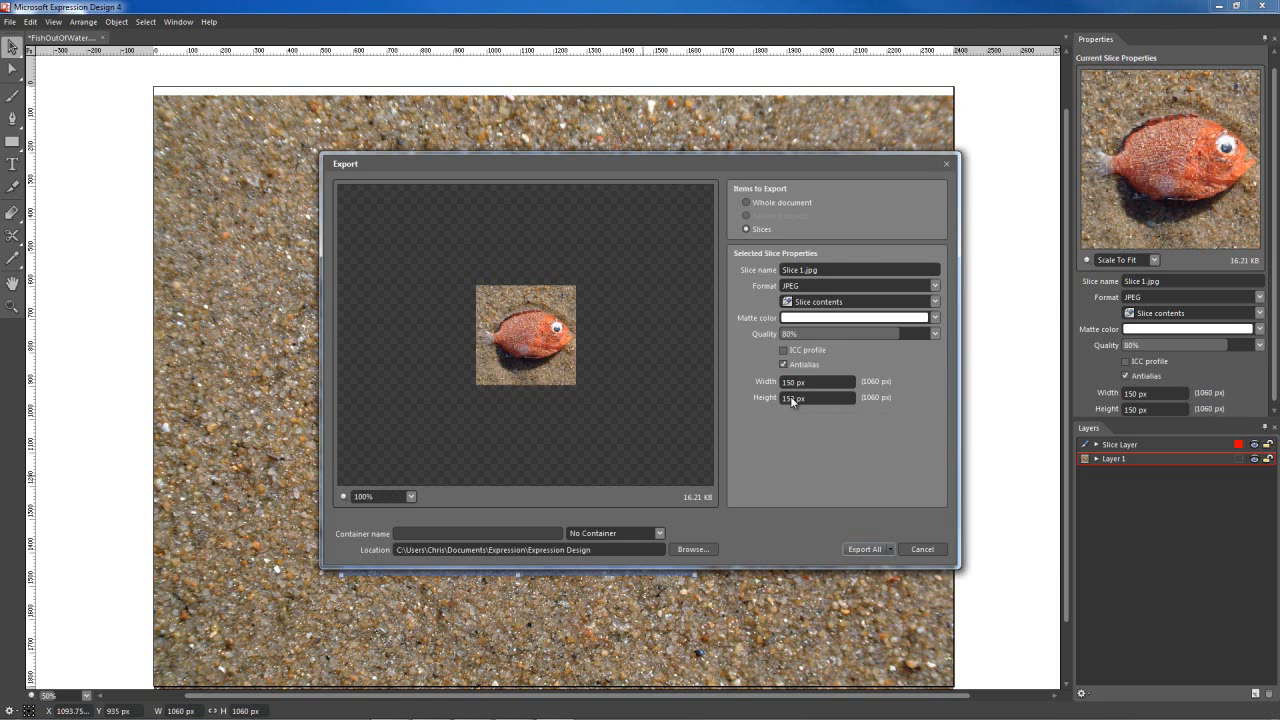
pyautogui.click(800, 271)
# Step: Choose the Files folder on the desktop as the export location and export the slice
pyautogui.click(693, 549)
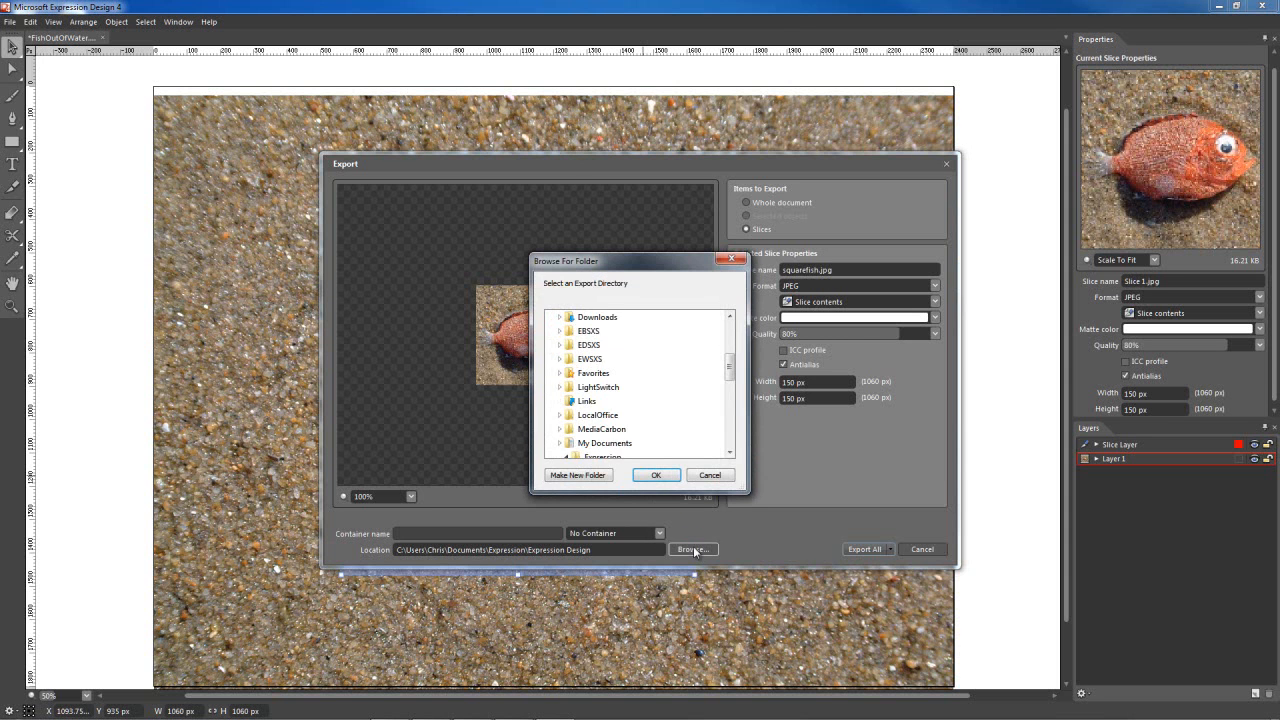
pyautogui.moveTo(731, 364); pyautogui.dragTo(731, 320)
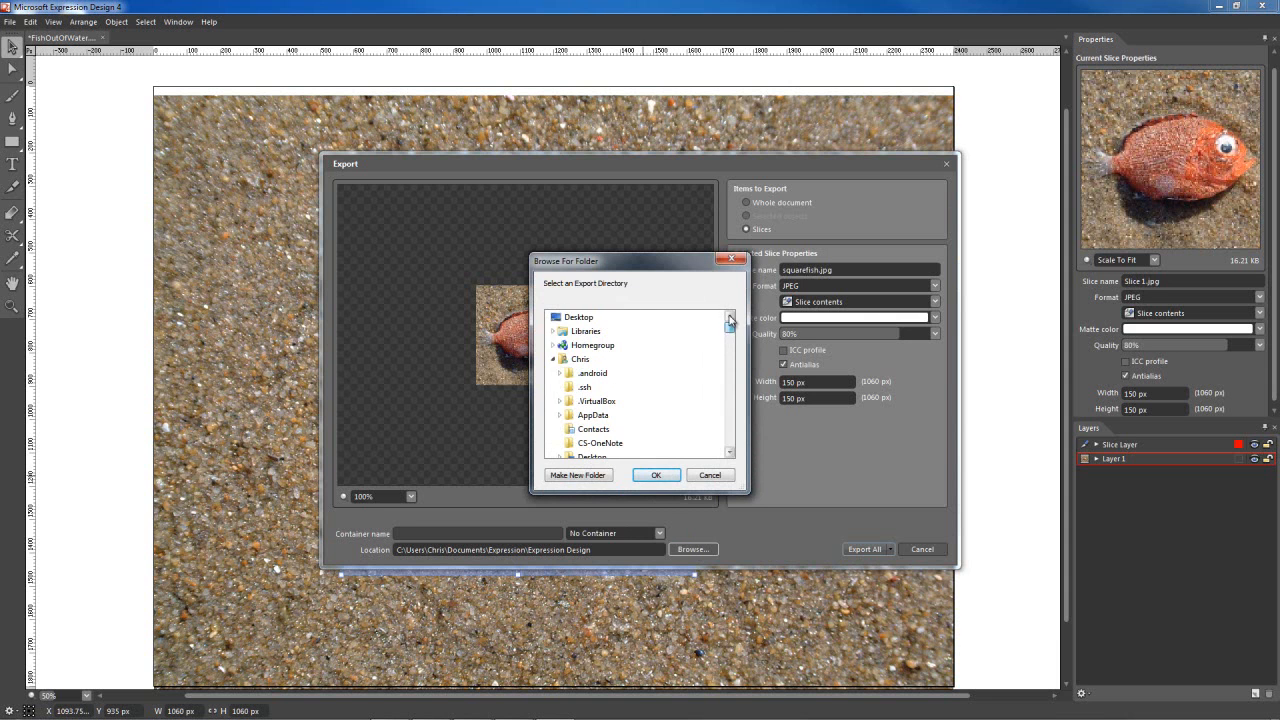
pyautogui.click(552, 359)
pyautogui.click(584, 428)
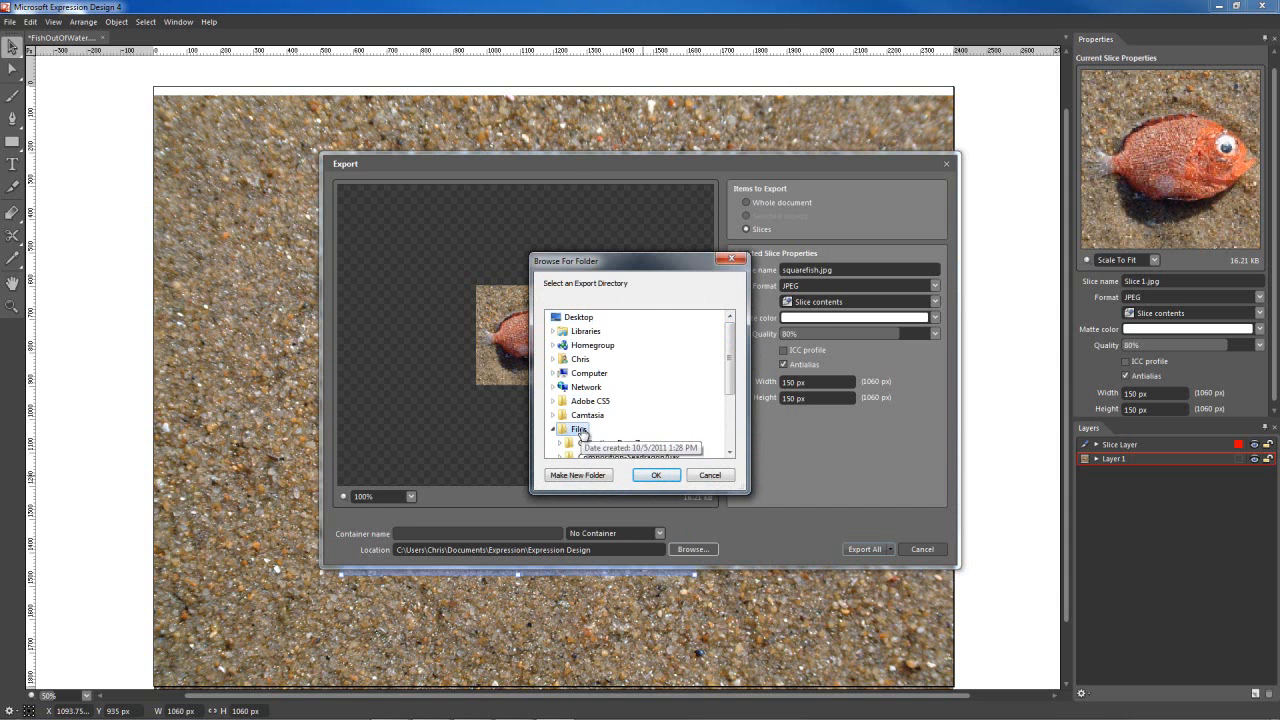
pyautogui.click(664, 477)
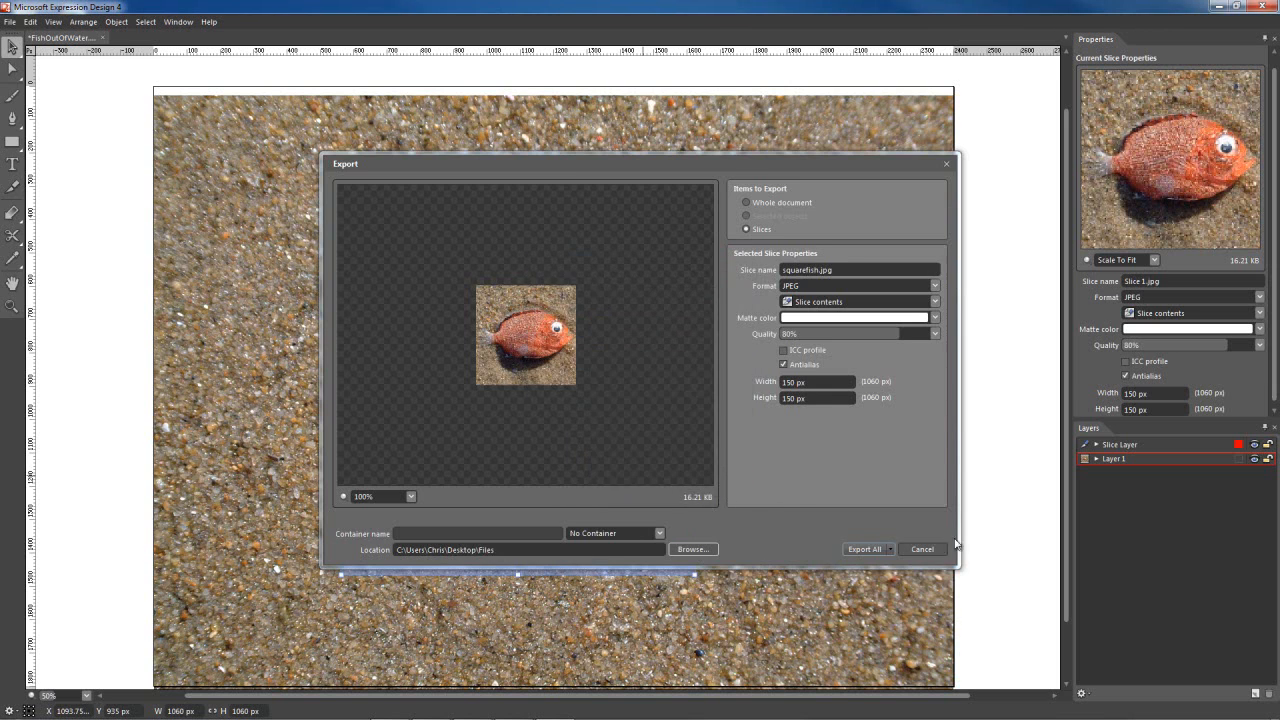
pyautogui.click(869, 547)
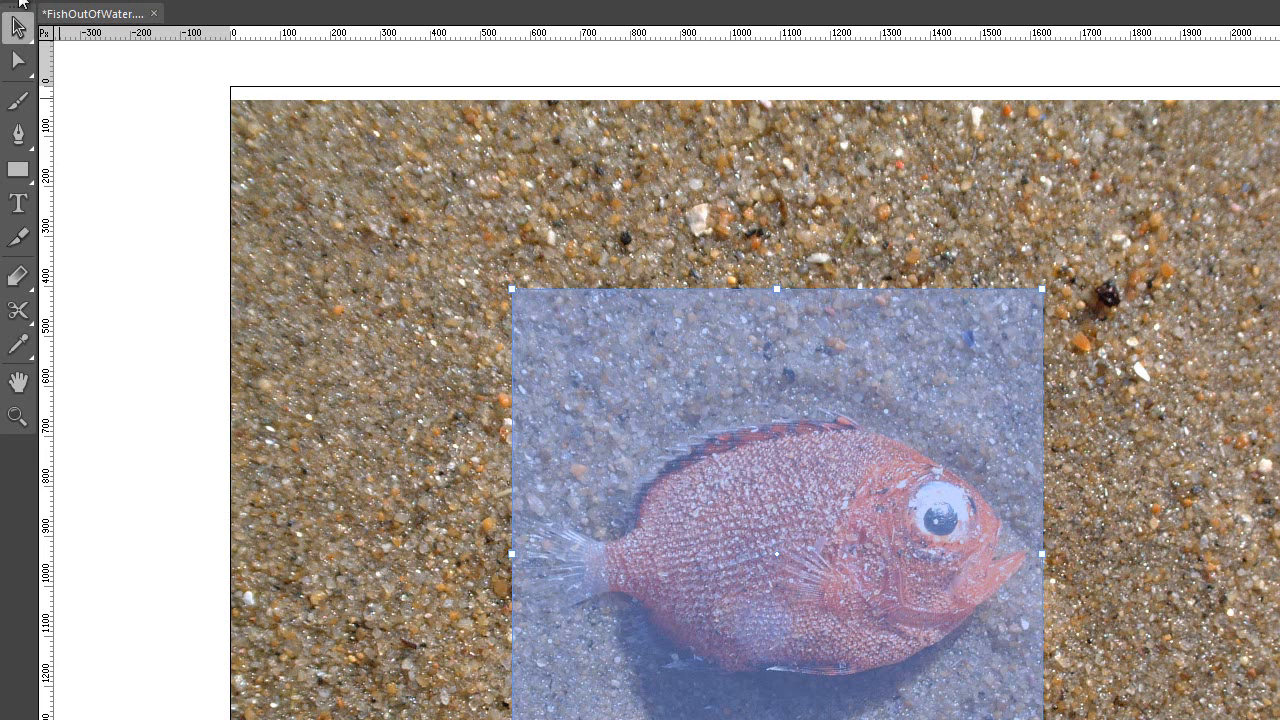
# Step: Save the sliced document as an Expression Design file named fishoutofwater in the Files folder
pyautogui.click(22, 2)
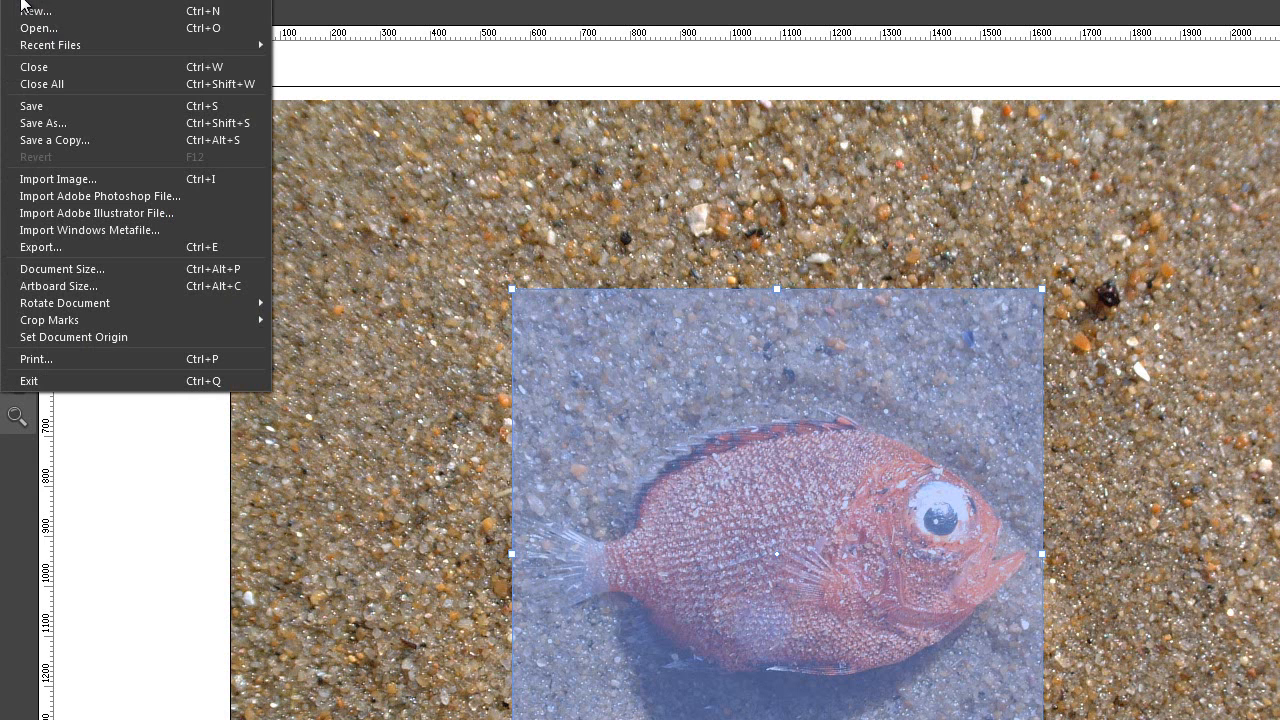
pyautogui.click(43, 123)
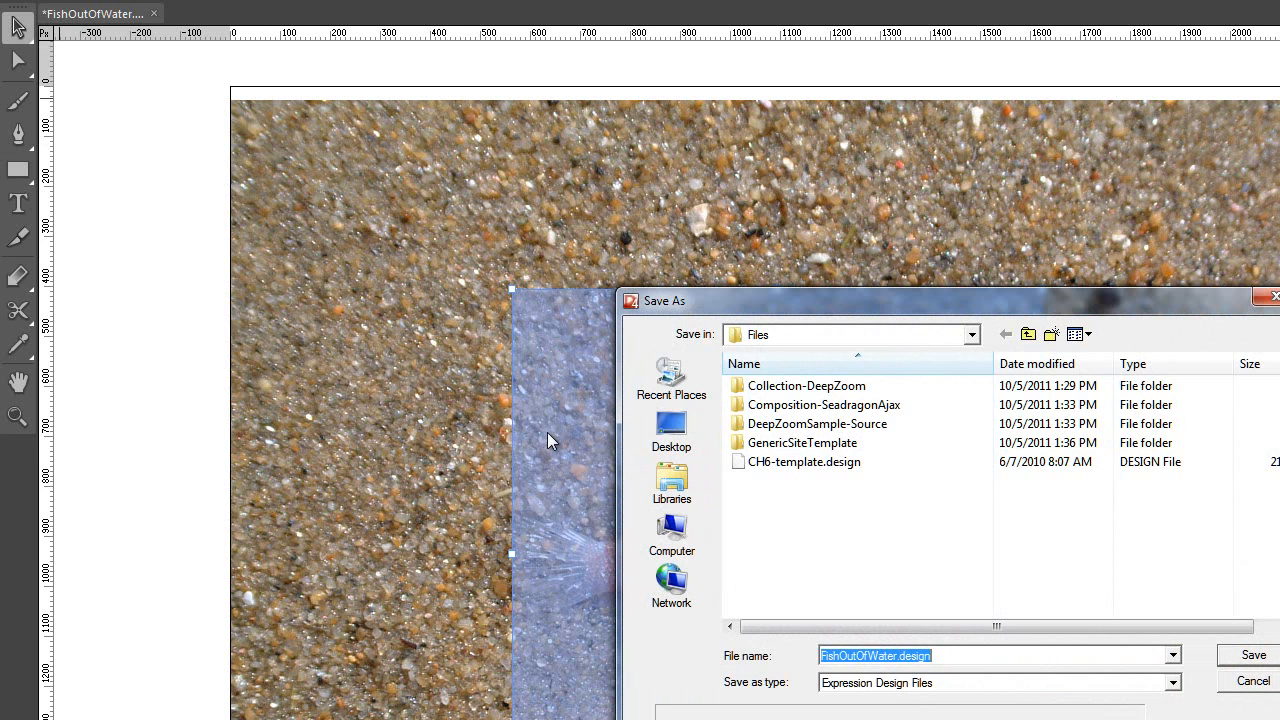
pyautogui.write('fishoutof')
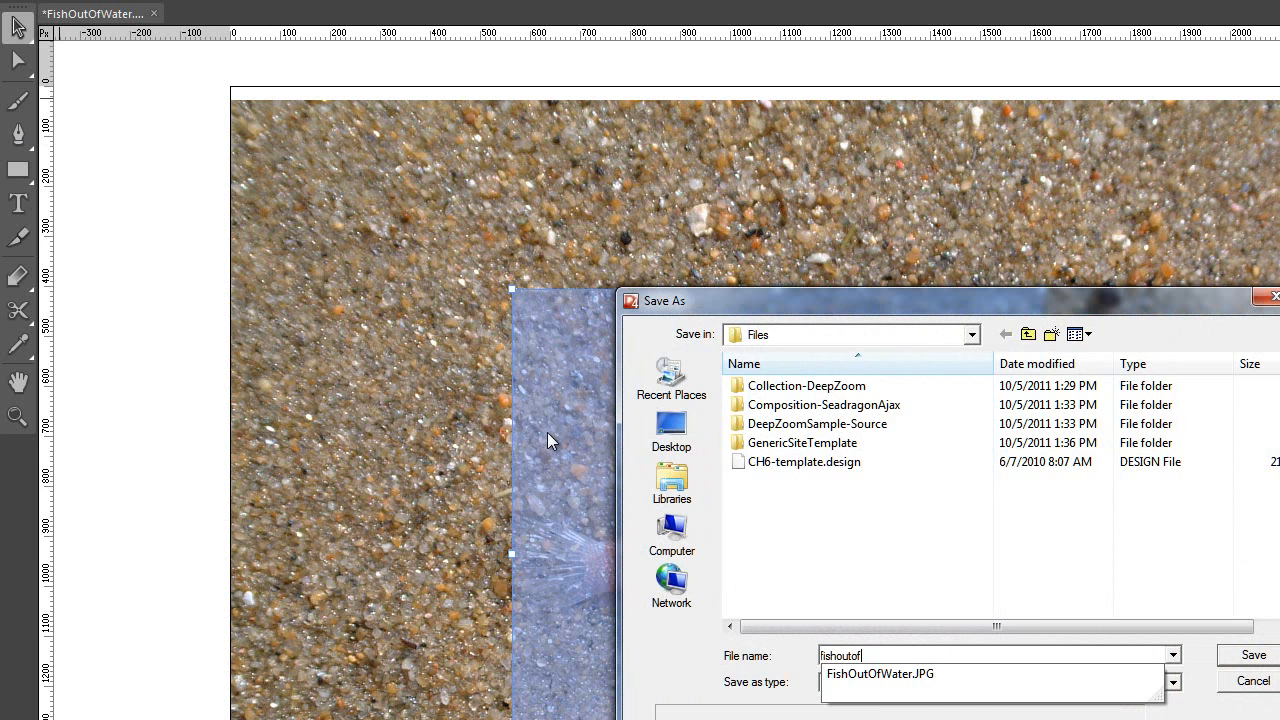
pyautogui.write('wate')
pyautogui.write('r')
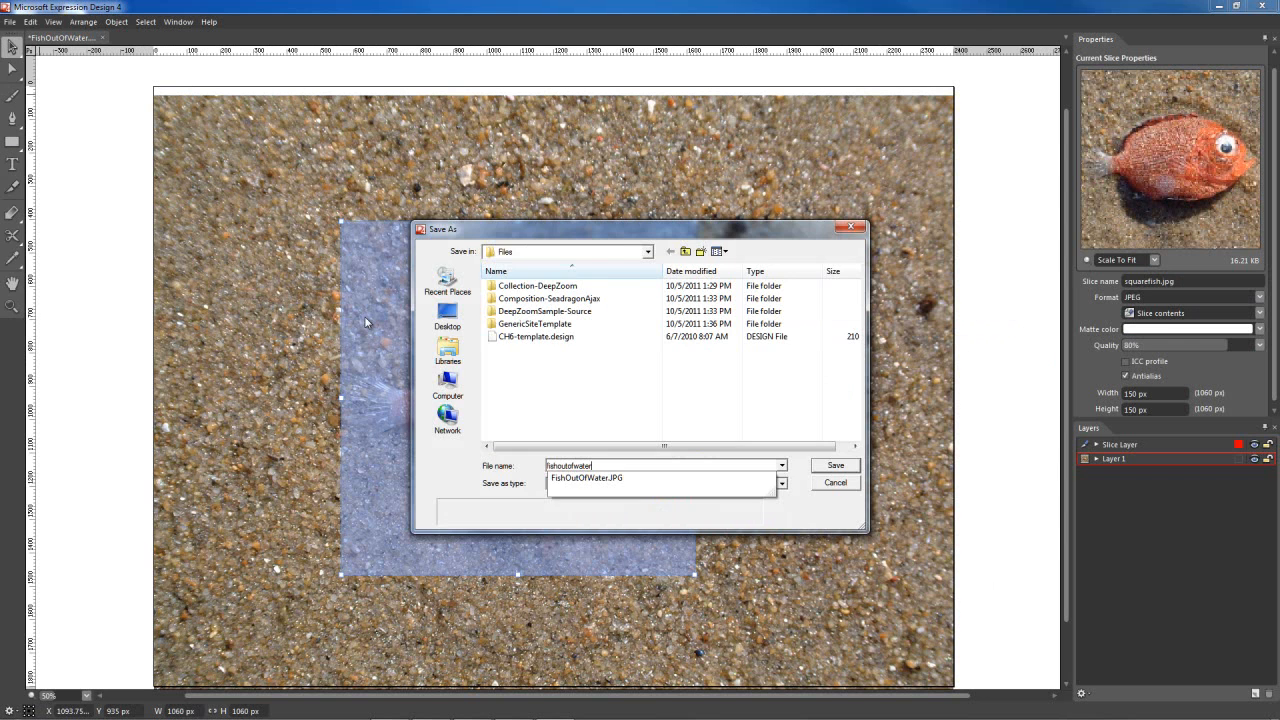
pyautogui.press('Return')
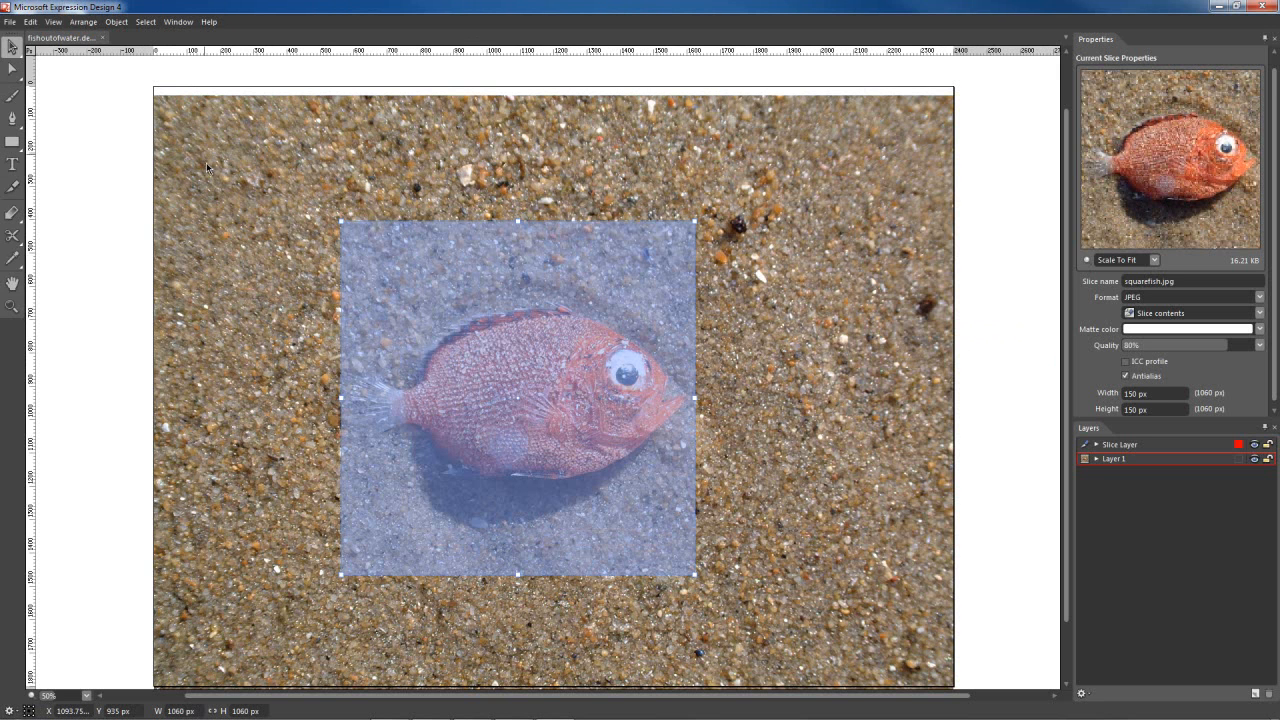
# Step: Open the exported squarefish.jpg and view it at actual size
pyautogui.click(12, 23)
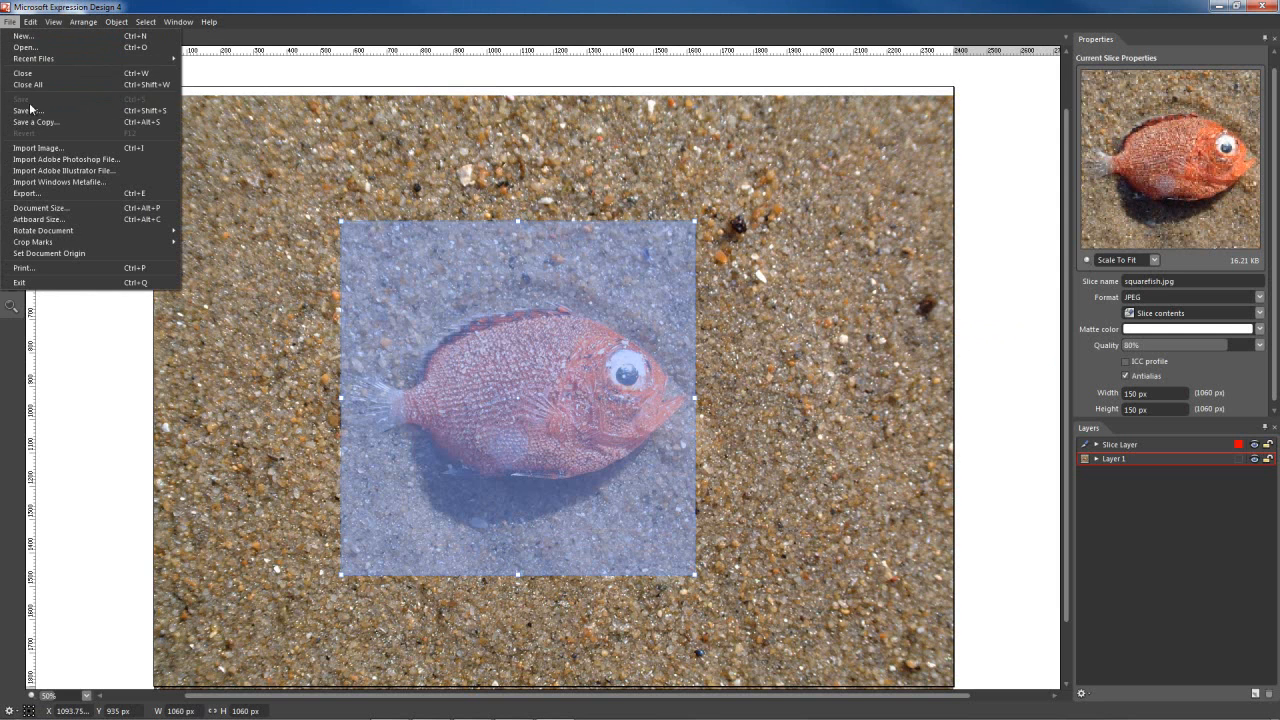
pyautogui.click(25, 47)
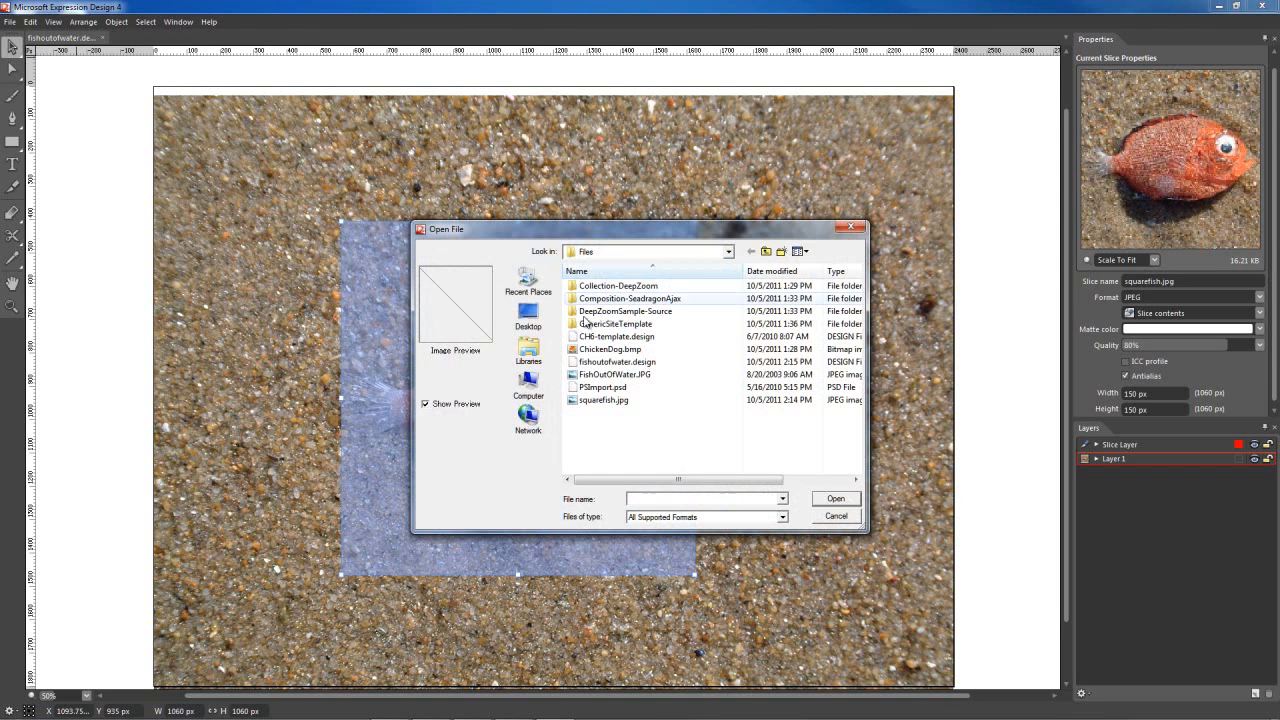
pyautogui.doubleClick(623, 400)
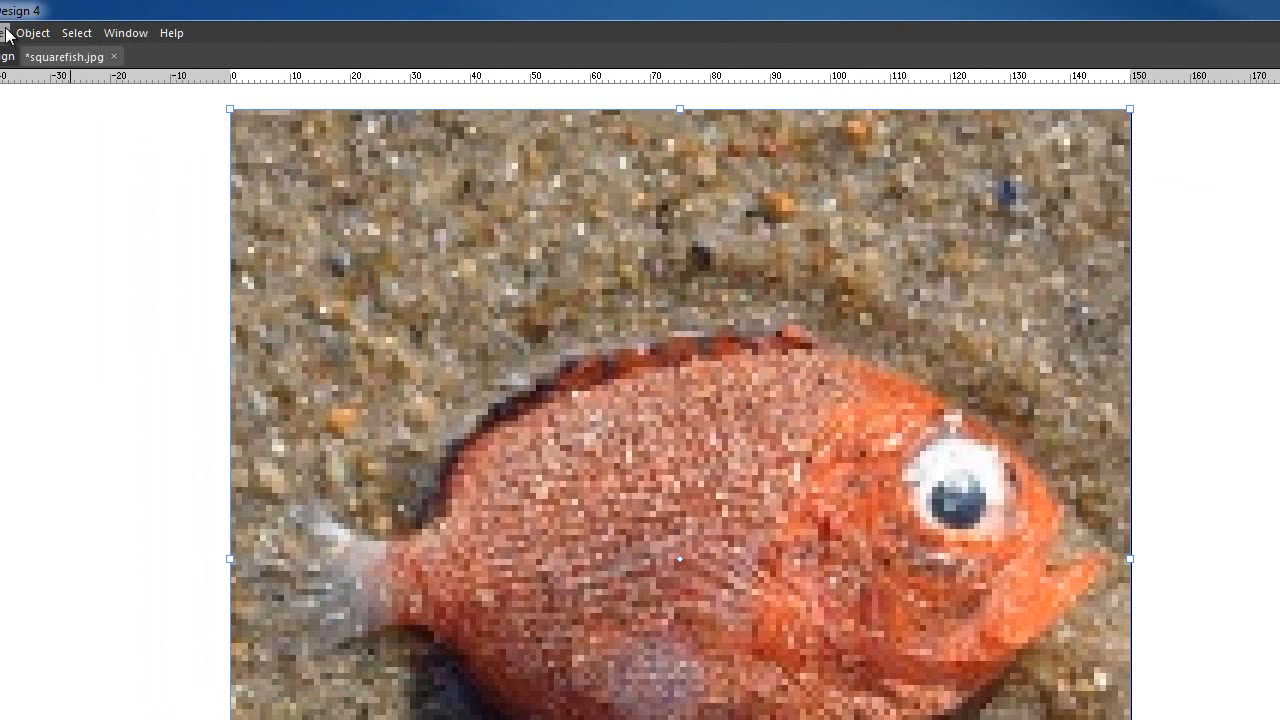
pyautogui.click(5, 33)
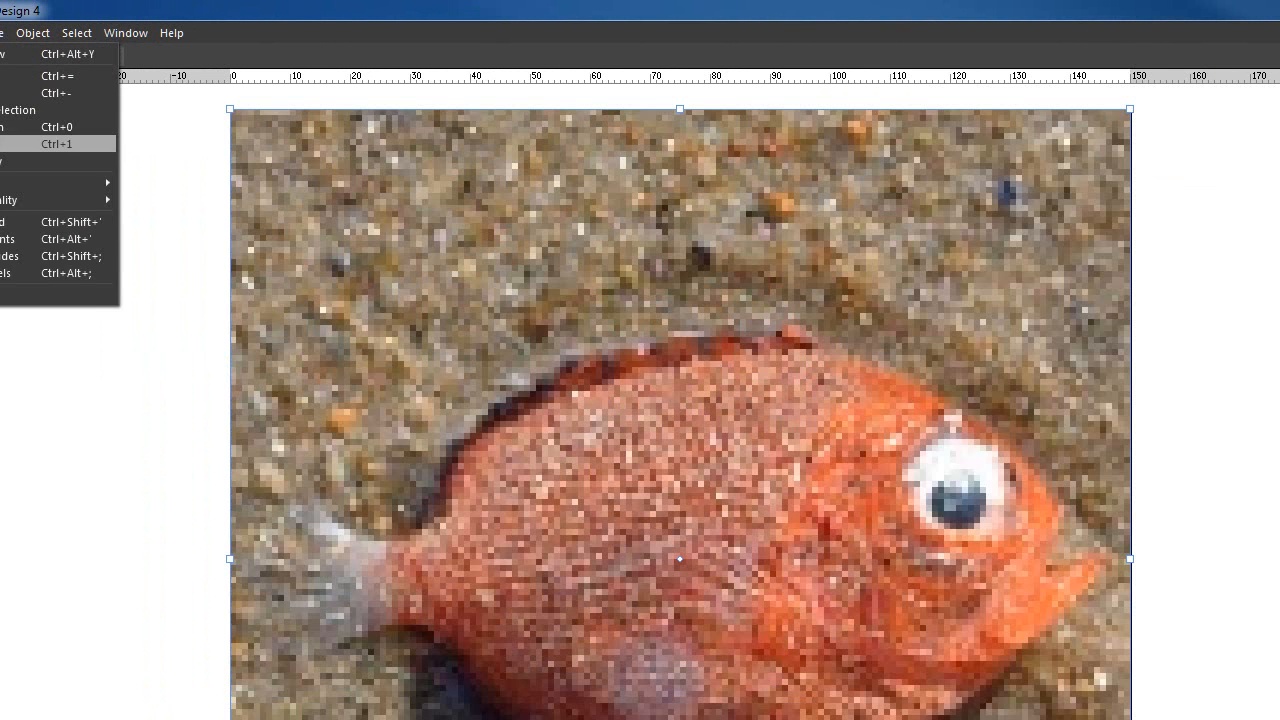
pyautogui.click(20, 144)
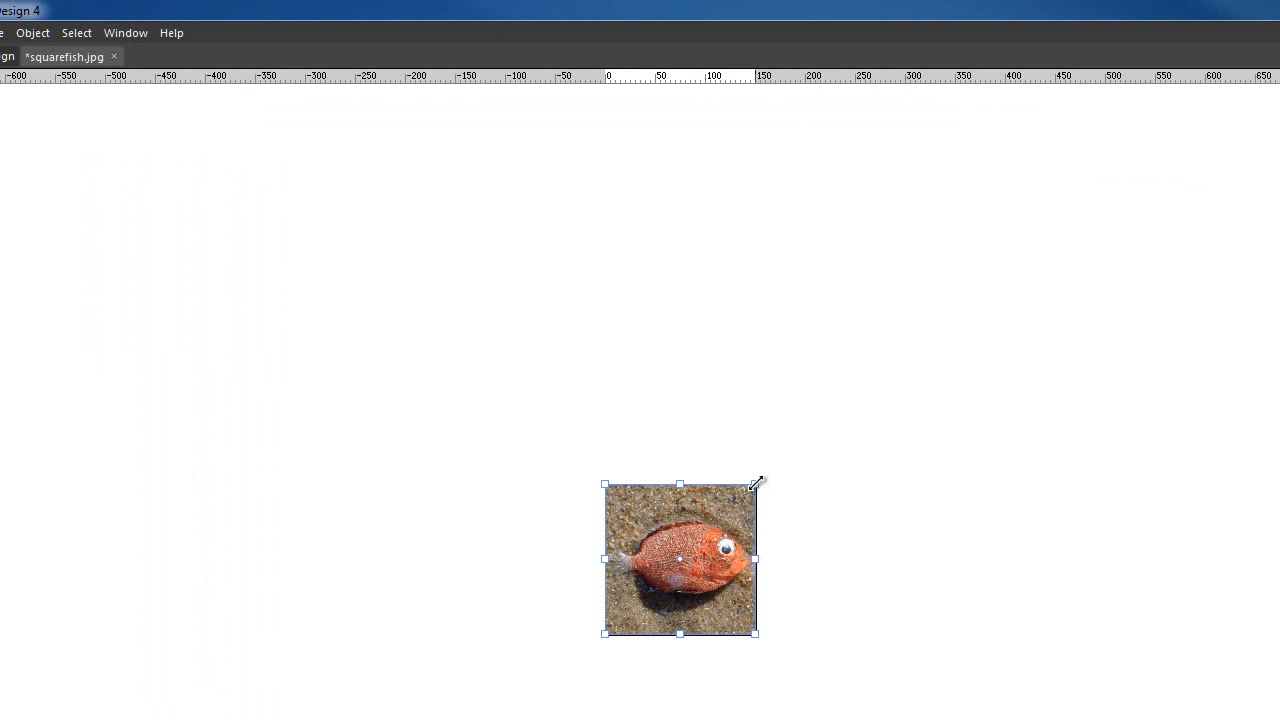
# Step: Scale the fish image down proportionally and centre it within the artboard, leaving an even white margin
pyautogui.moveTo(756, 483); pyautogui.dragTo(740, 507)
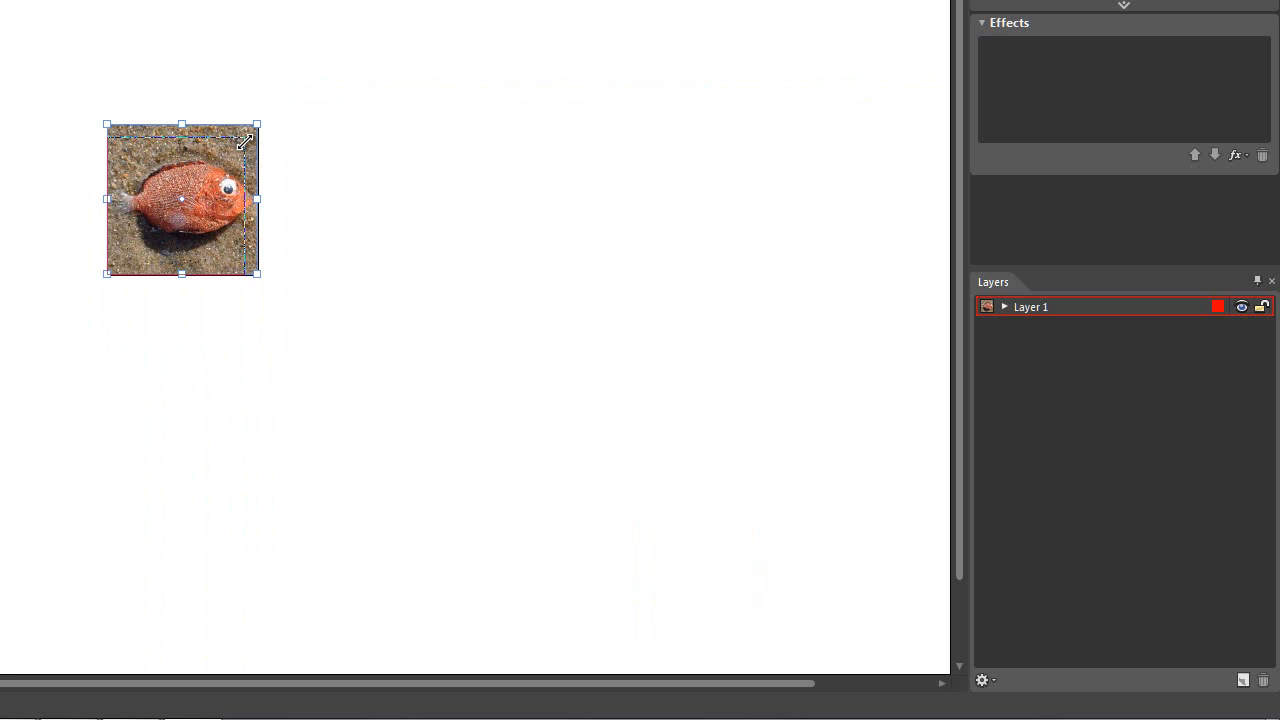
pyautogui.moveTo(203, 209); pyautogui.dragTo(209, 209)
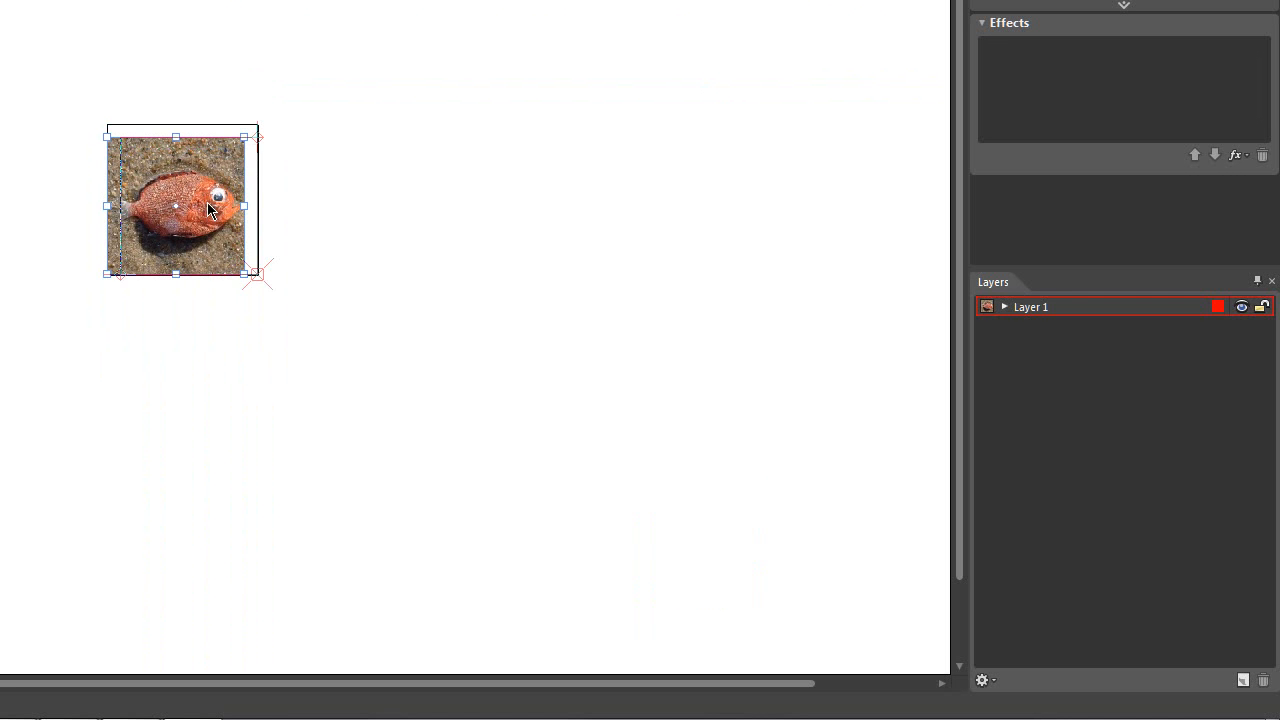
pyautogui.press('Left')
pyautogui.press('Left')
pyautogui.press('Left')
pyautogui.press('Left')
pyautogui.press('Left')
pyautogui.press('Up')
pyautogui.press('Up')
pyautogui.press('Up')
pyautogui.press('Up')
pyautogui.press('Up')
pyautogui.press('Up')
pyautogui.press('Left')
pyautogui.press('Left')
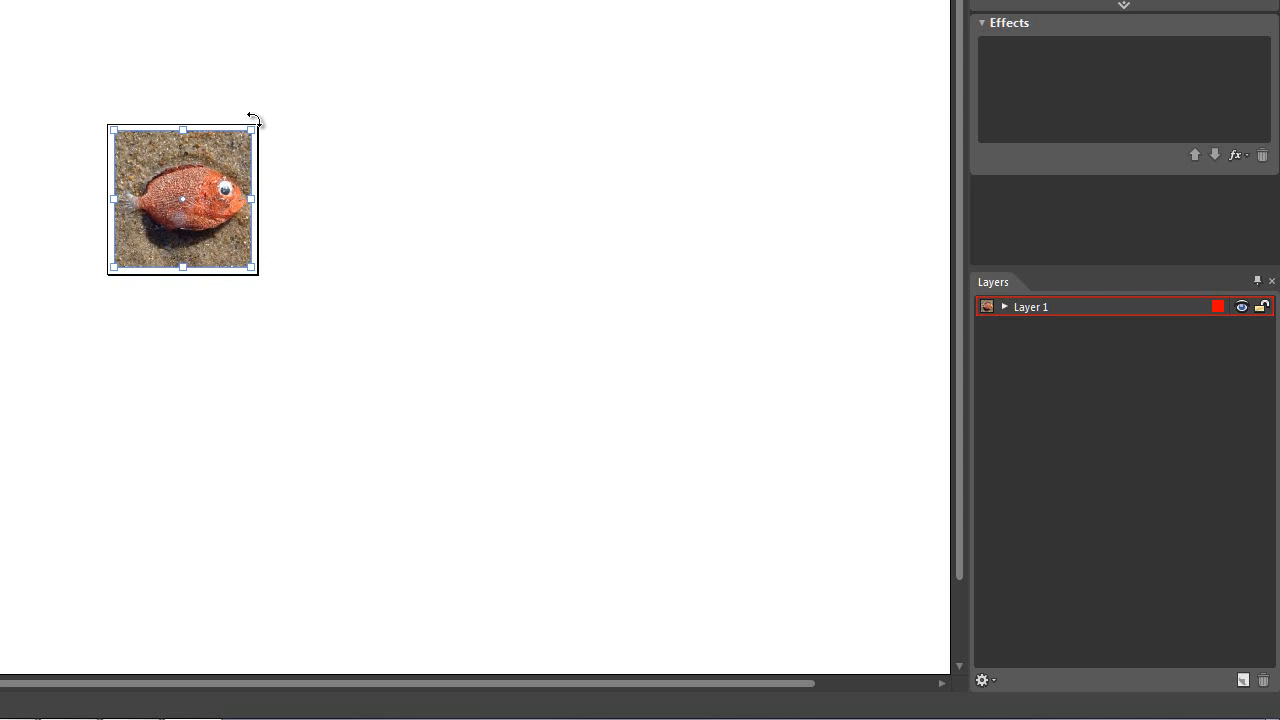
# Step: Rotate the fish image 5° counterclockwise and scale it down proportionally to about 123 px wide
pyautogui.moveTo(251, 114); pyautogui.dragTo(250, 109)
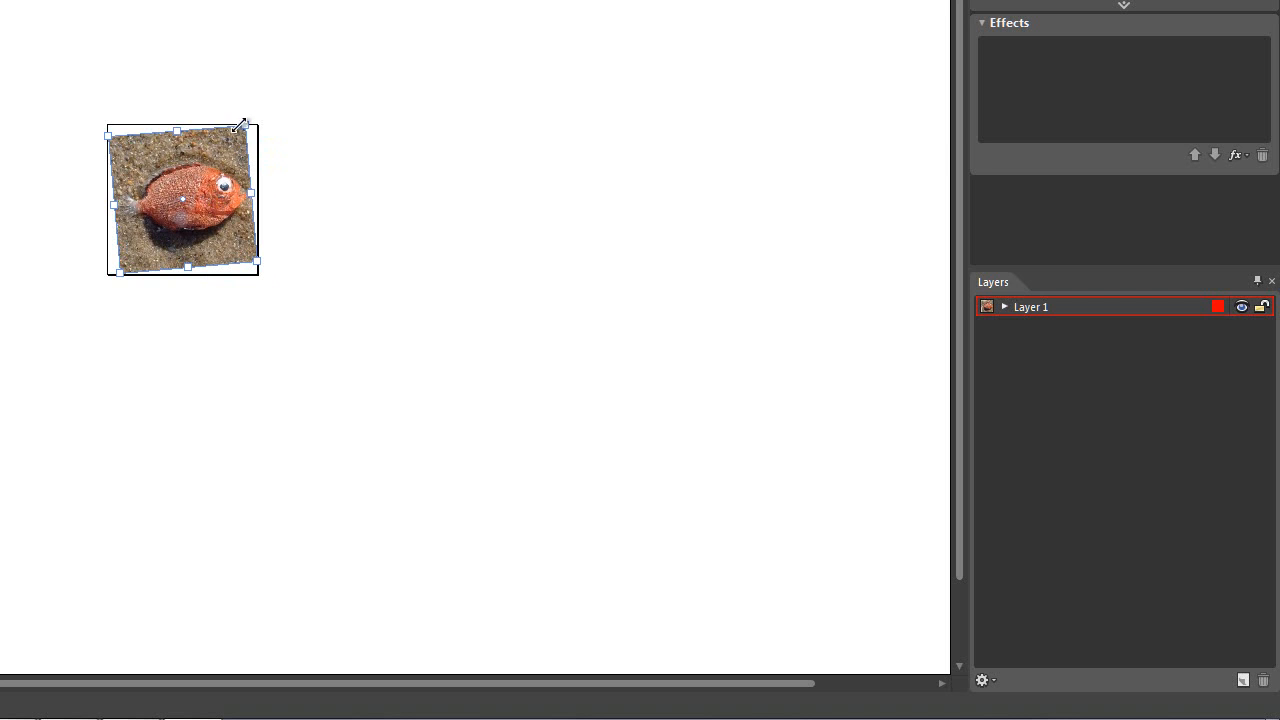
pyautogui.moveTo(245, 124); pyautogui.dragTo(233, 140)
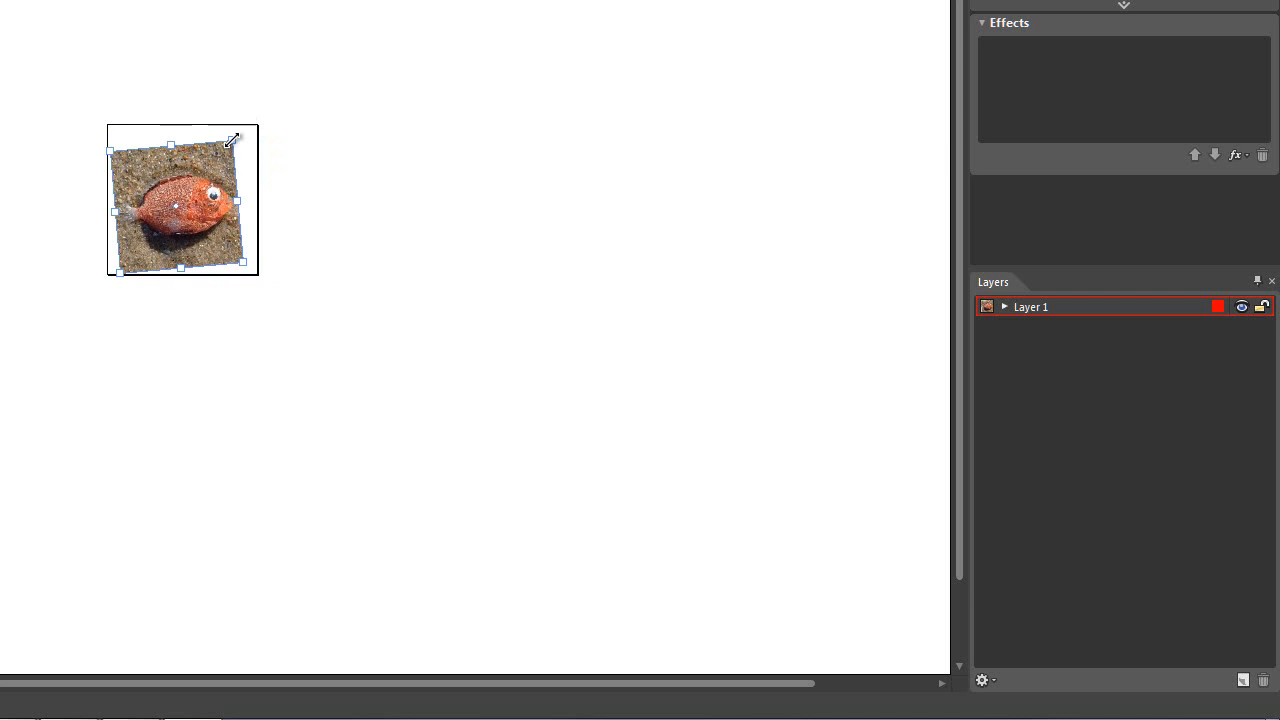
# Step: Nudge the tilted fish image back to the centre of the artboard
pyautogui.press('Right')
pyautogui.press('Right')
pyautogui.press('Right')
pyautogui.press('Right')
pyautogui.press('Right')
pyautogui.press('Right')
pyautogui.press('Right')
pyautogui.press('Right')
pyautogui.press('Right')
pyautogui.press('Right')
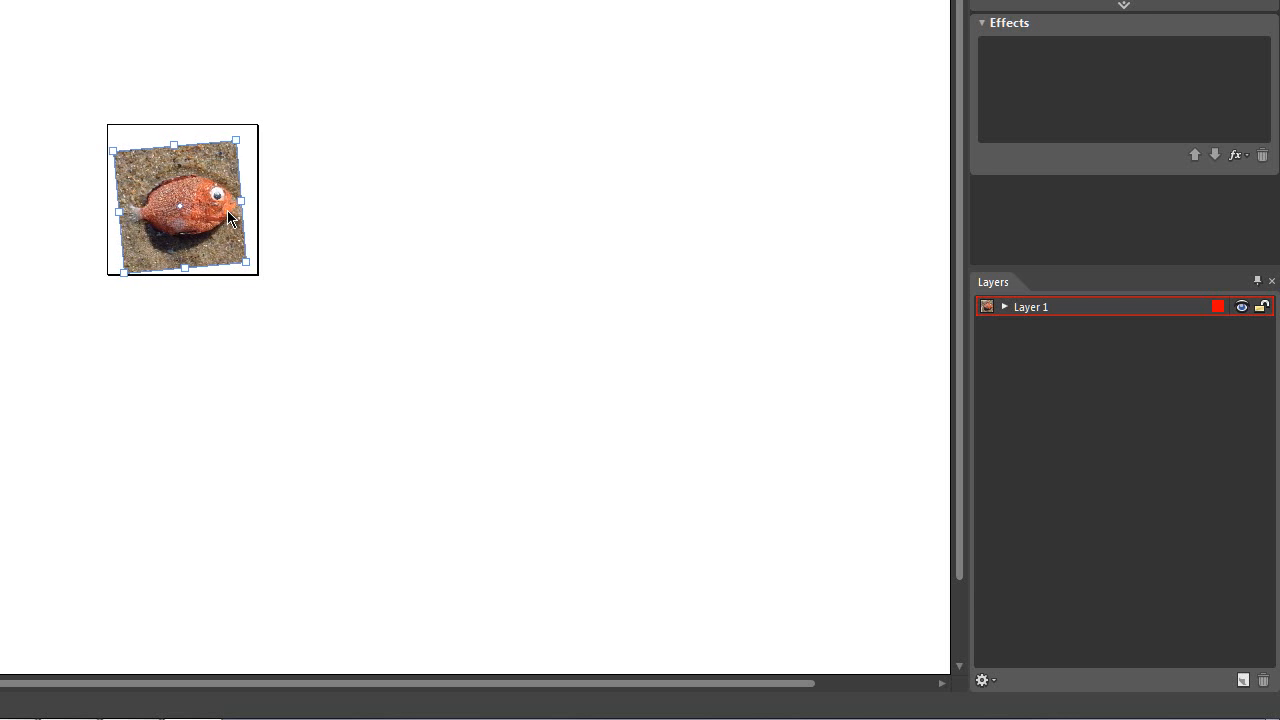
pyautogui.press('Up')
pyautogui.press('Up')
pyautogui.press('Up')
pyautogui.press('Up')
pyautogui.press('Left')
pyautogui.press('Left')
pyautogui.press('Left')
pyautogui.press('Up')
pyautogui.press('Up')
pyautogui.press('Up')
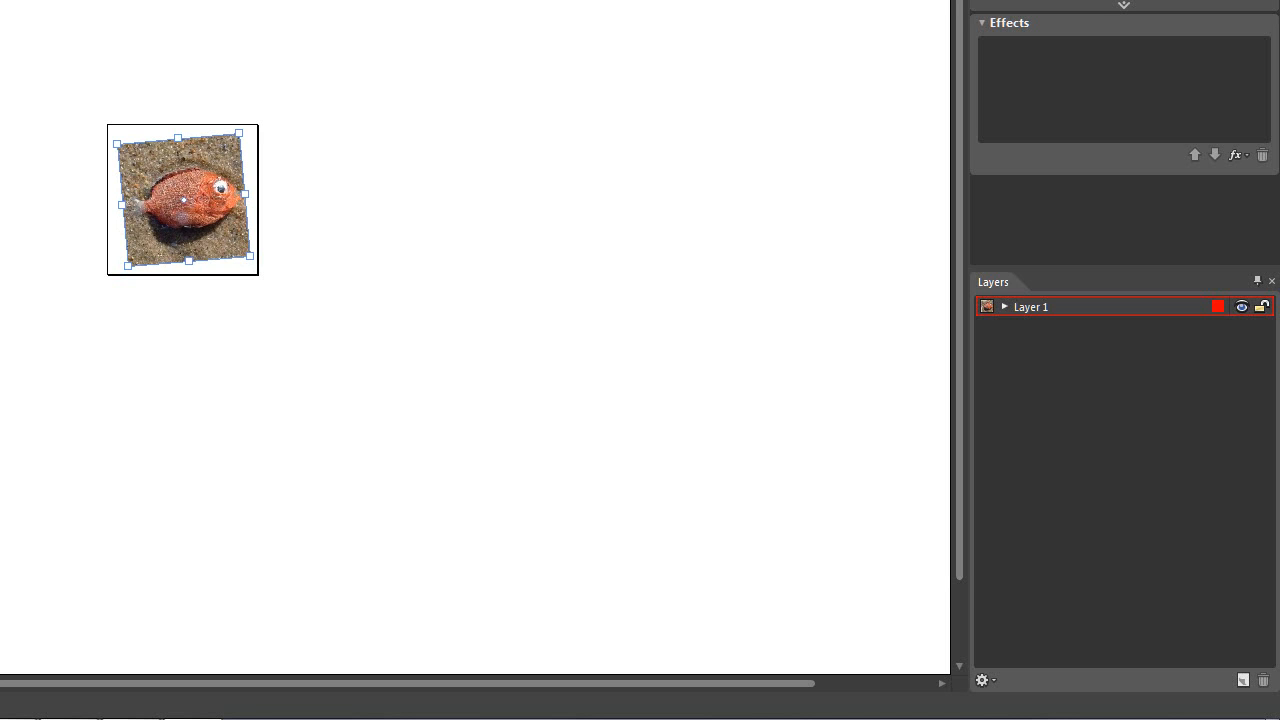
# Step: Apply an Outer Glow effect to the tilted fish image
pyautogui.click(1245, 156)
pyautogui.moveTo(1250, 180)
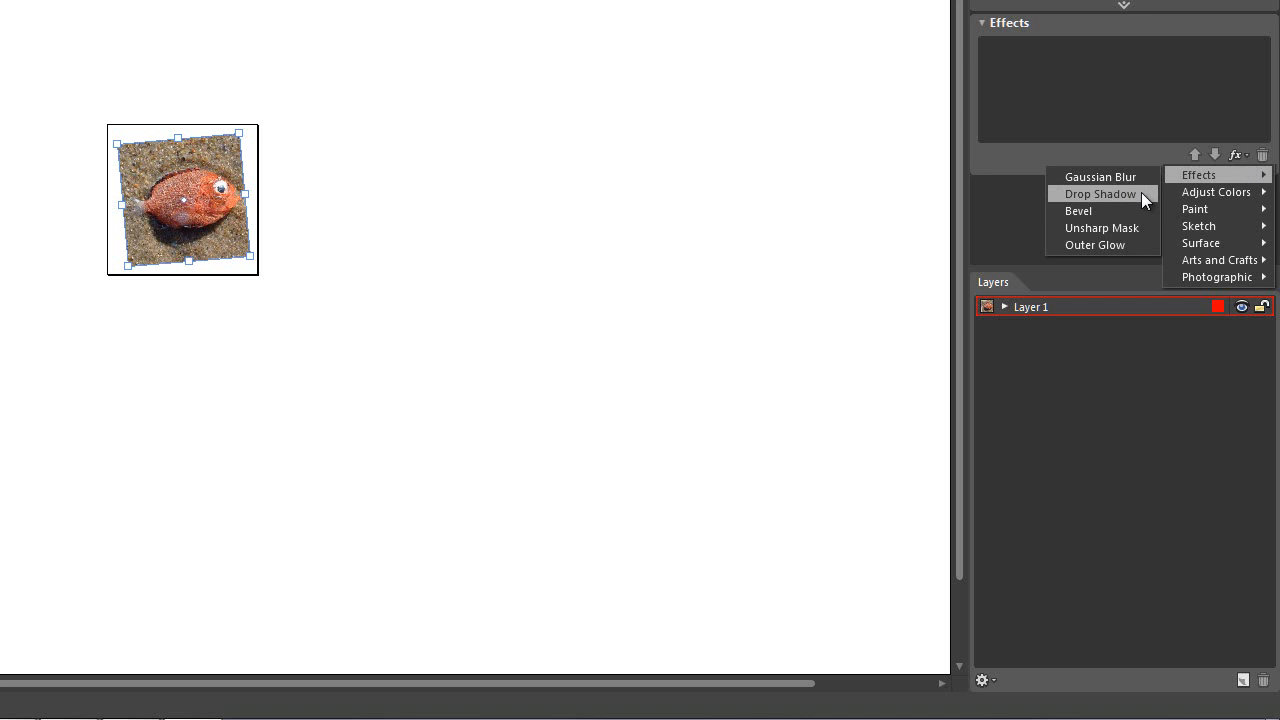
pyautogui.click(1132, 248)
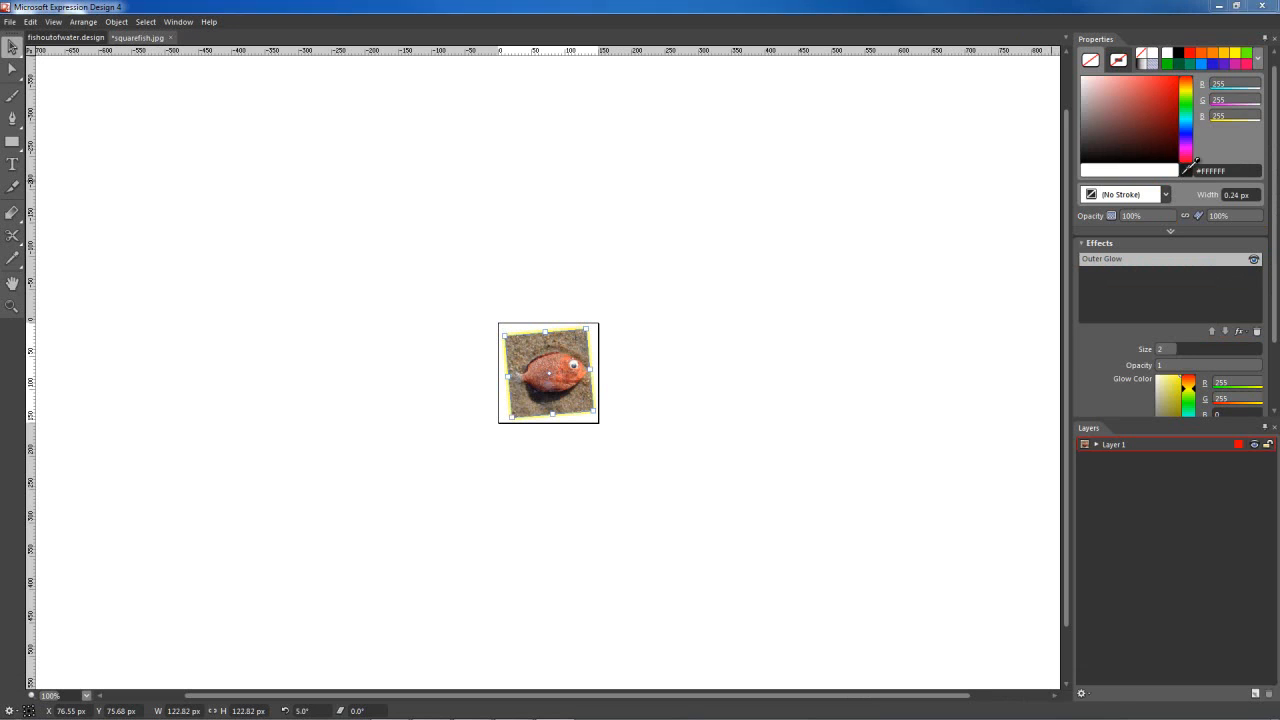
# Step: Sample orange from the fish with the eyedropper for the fill color #F07E5C and the outer glow color #F17755
pyautogui.moveTo(1195, 160); pyautogui.dragTo(566, 370)
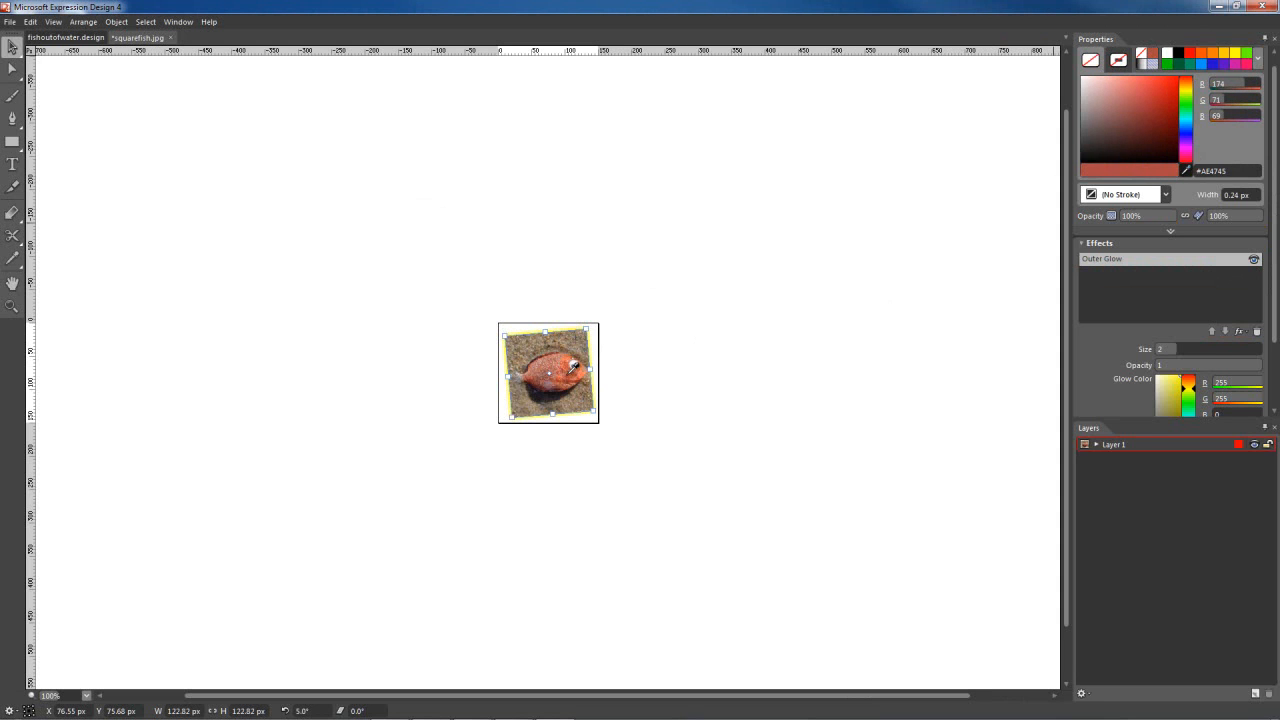
pyautogui.click(574, 362)
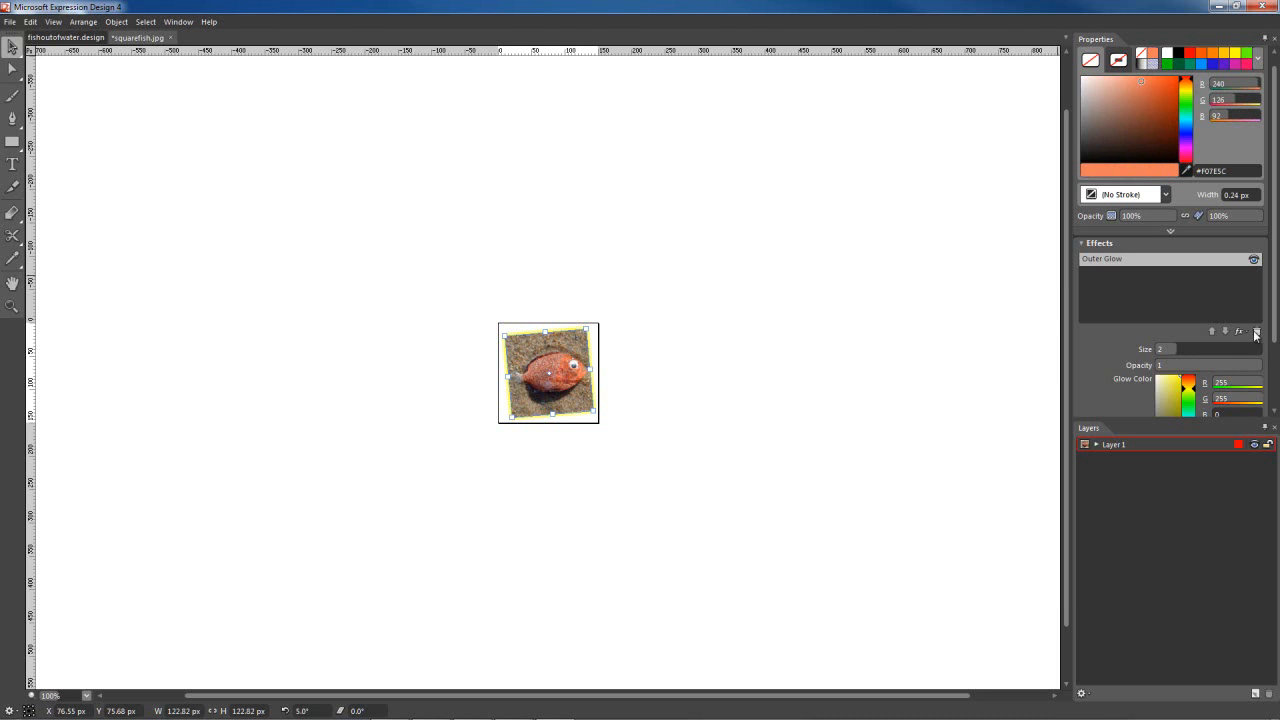
pyautogui.moveTo(1273, 330); pyautogui.dragTo(1276, 406)
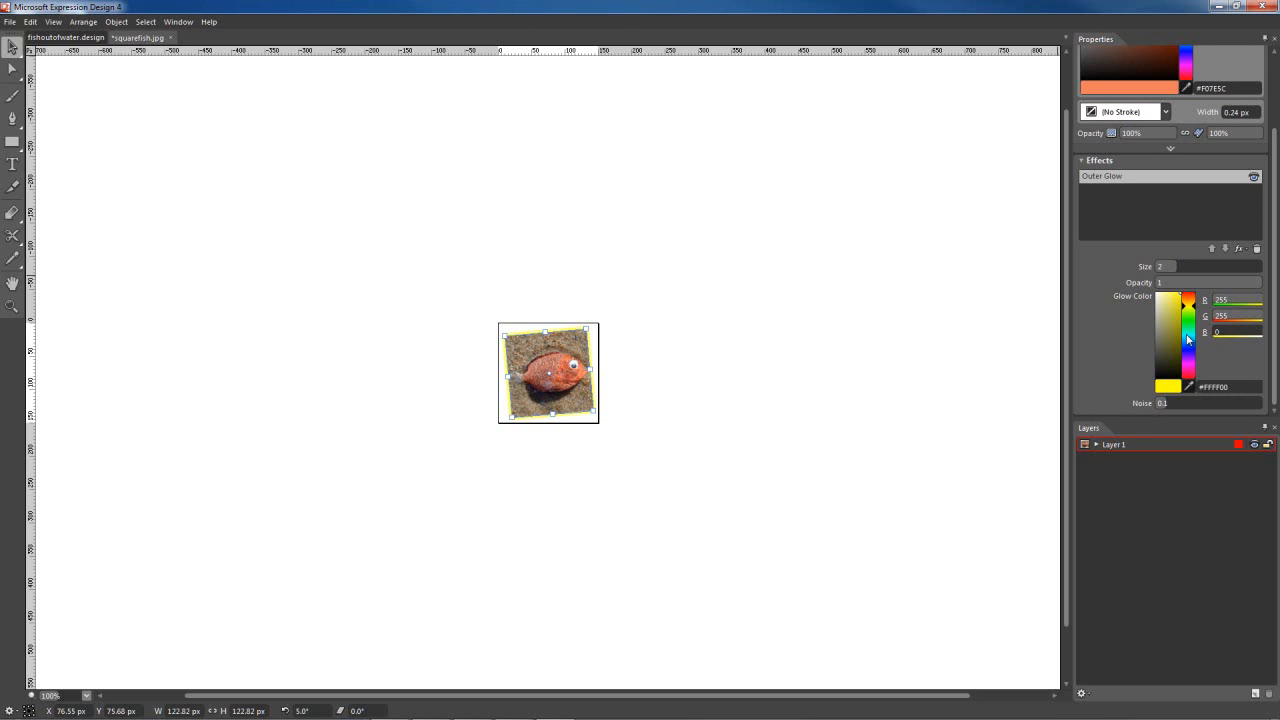
pyautogui.click(1188, 387)
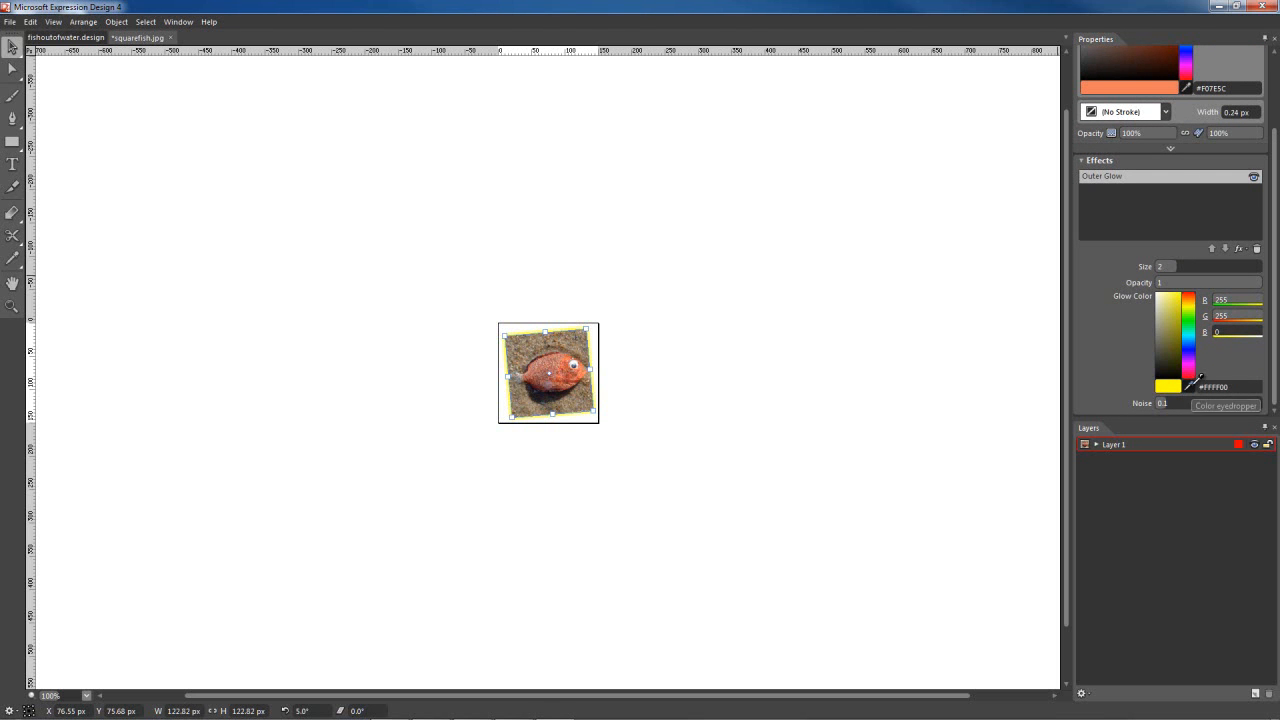
pyautogui.click(589, 367)
pyautogui.click(581, 374)
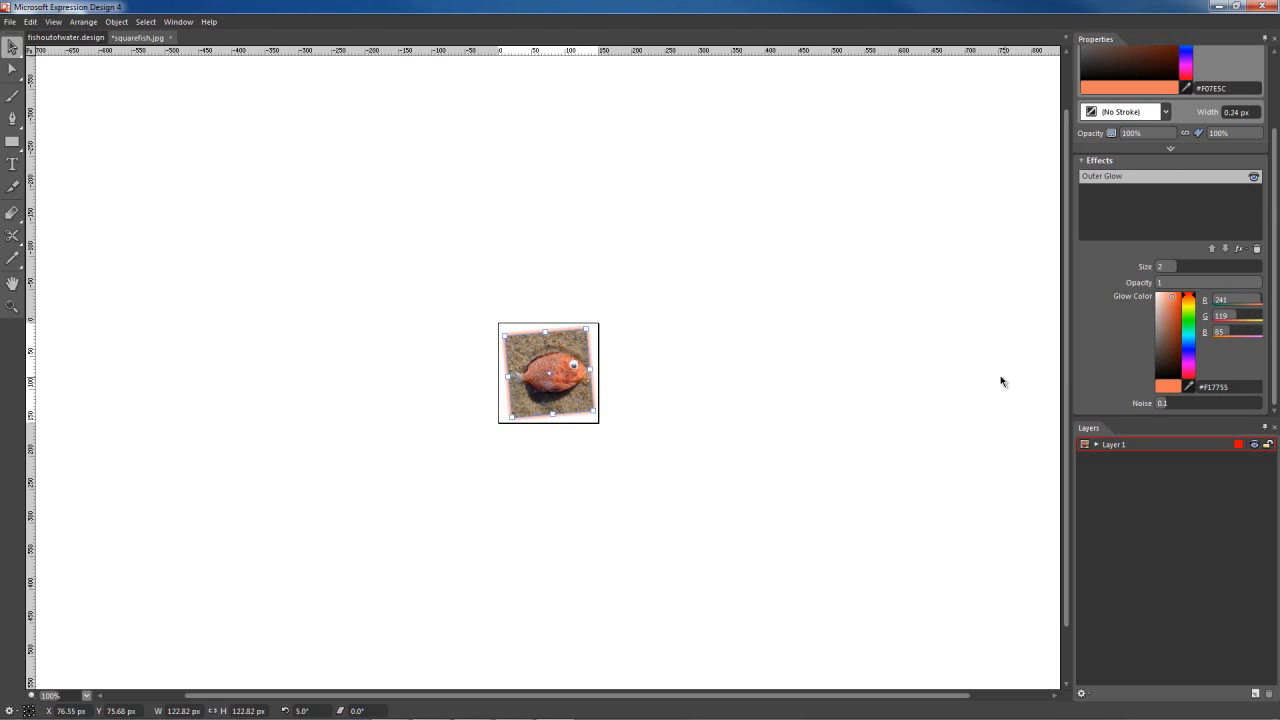
pyautogui.click(679, 393)
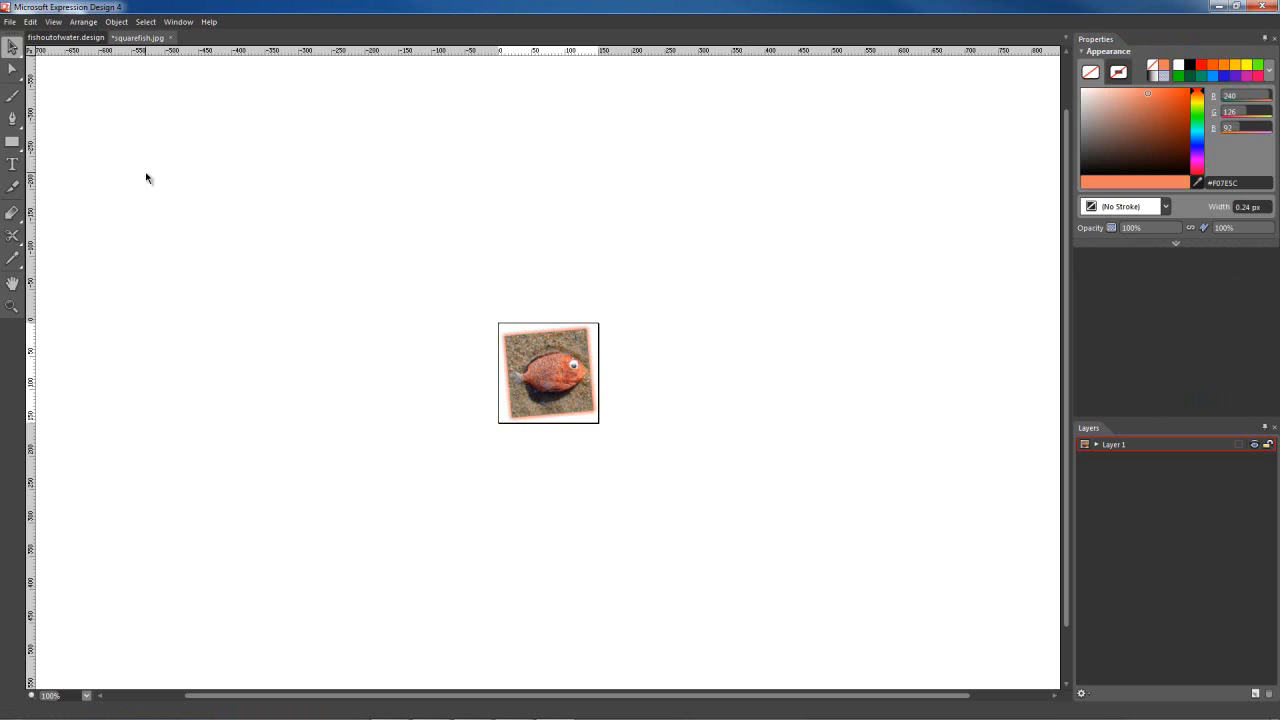
# Step: Save the edited image as the Expression Design file squarefish.design in the Files folder
pyautogui.click(12, 22)
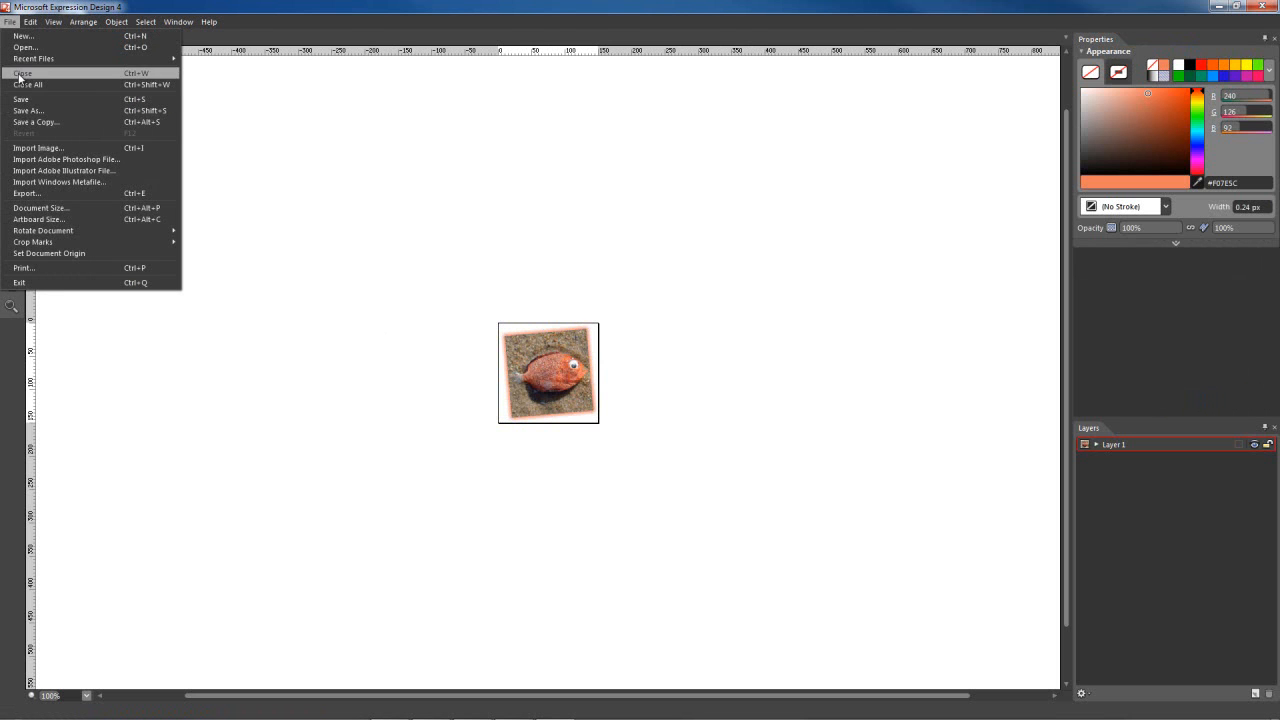
pyautogui.click(26, 110)
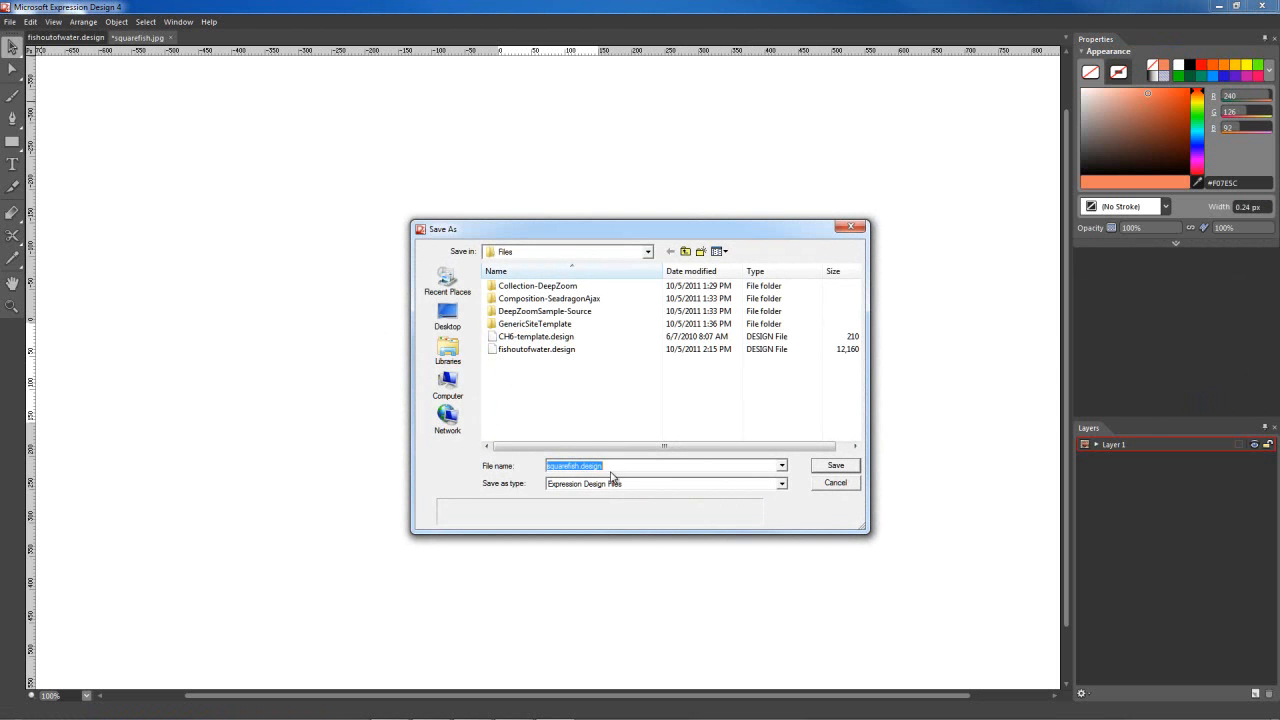
pyautogui.click(836, 466)
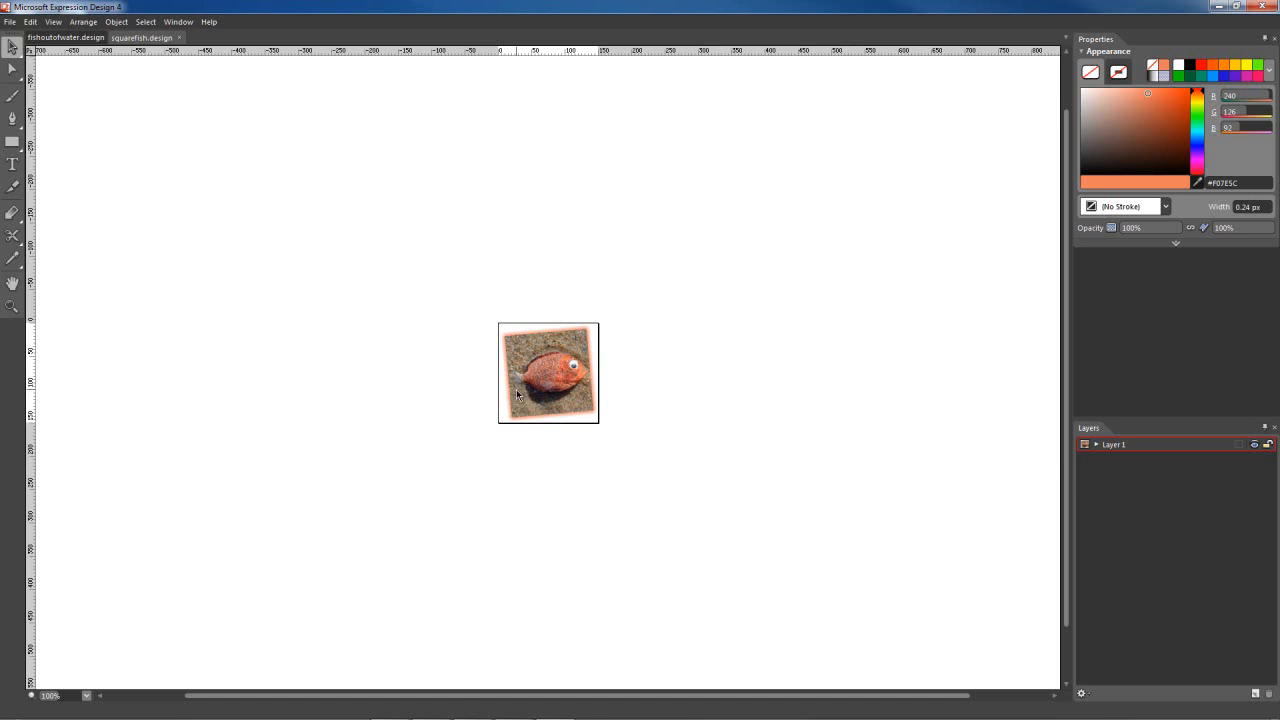
# Step: Check which file types are offered for saving the document, without saving it again
pyautogui.click(8, 22)
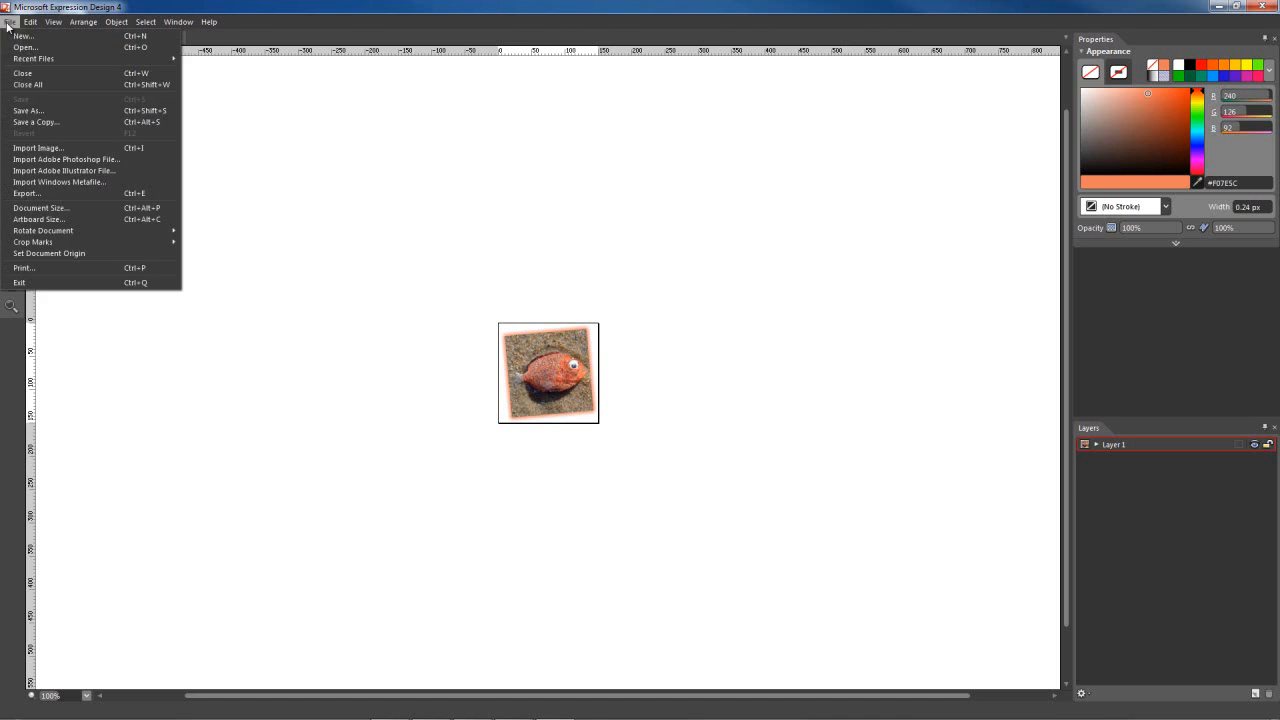
pyautogui.click(41, 112)
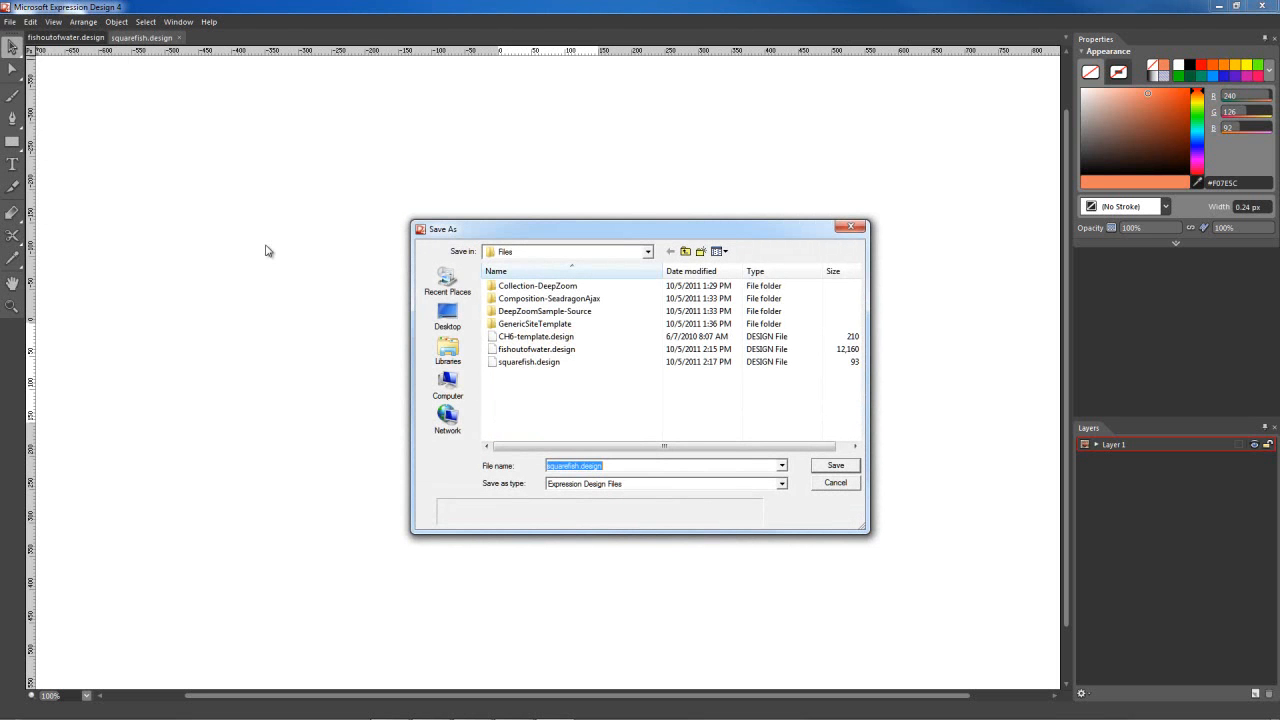
pyautogui.click(782, 484)
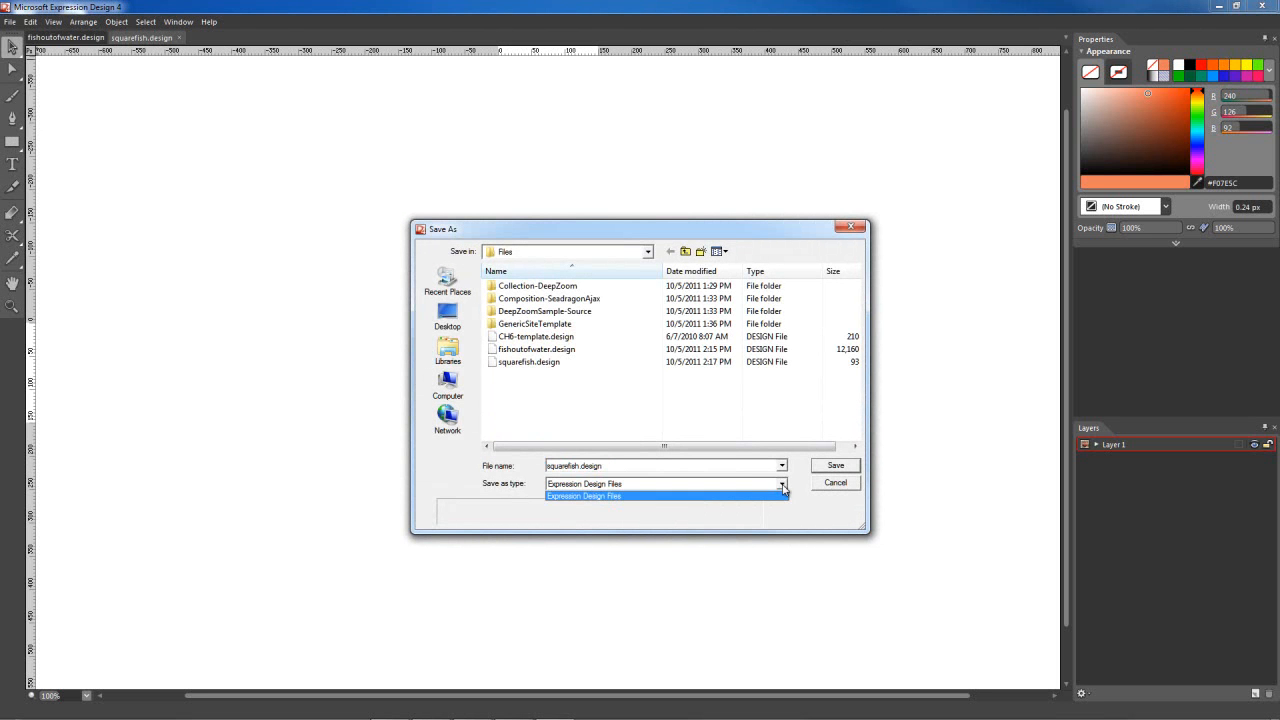
pyautogui.click(834, 484)
pyautogui.click(835, 483)
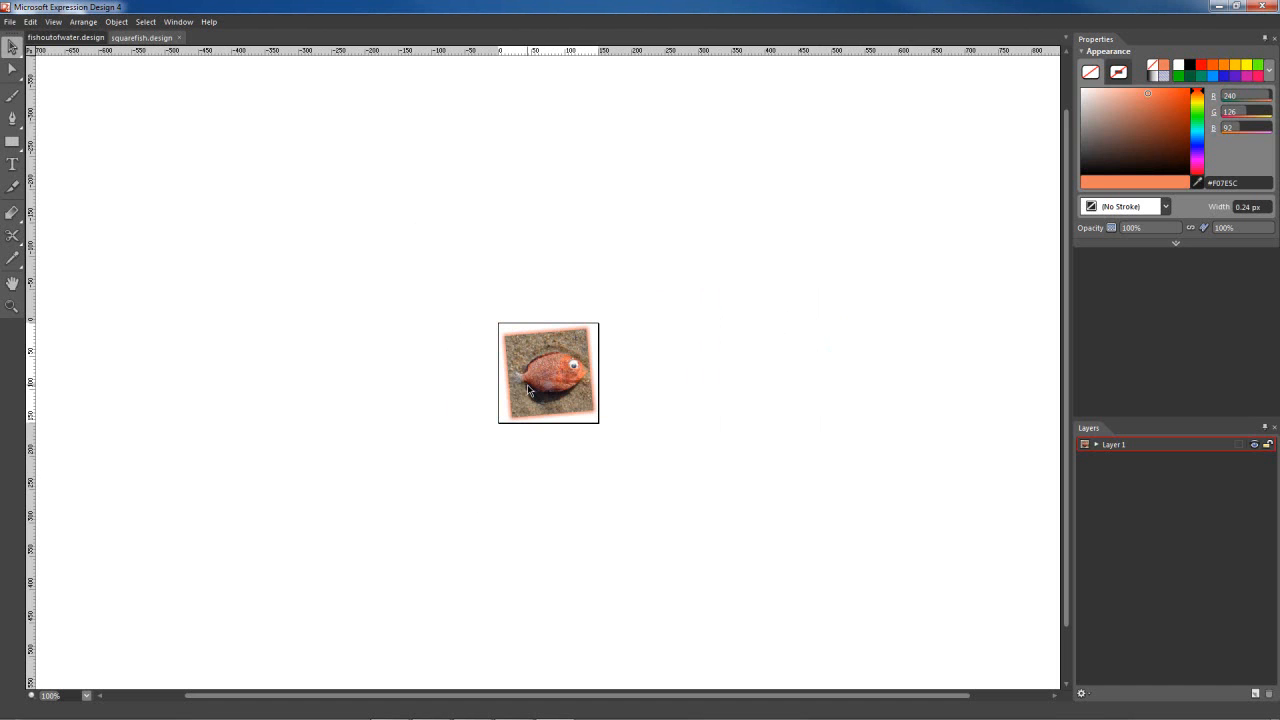
# Step: Select the glowing fish image and create a slice from the selection
pyautogui.click(539, 418)
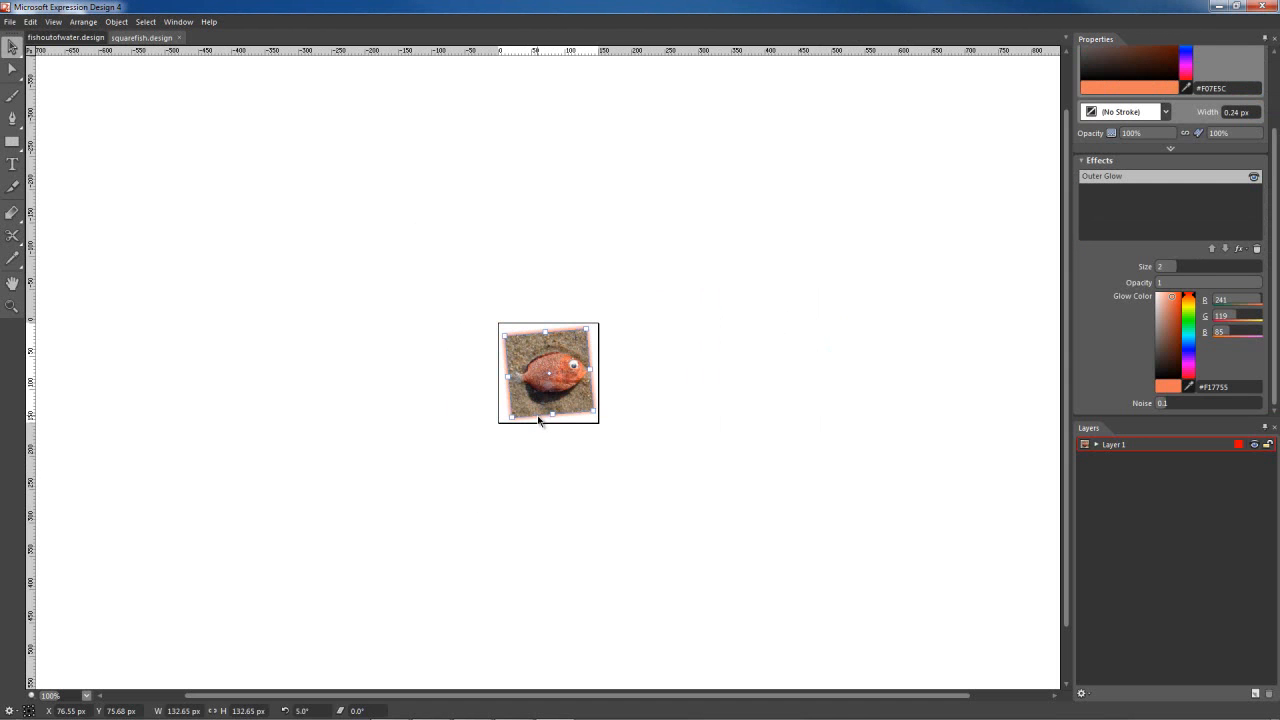
pyautogui.rightClick(539, 422)
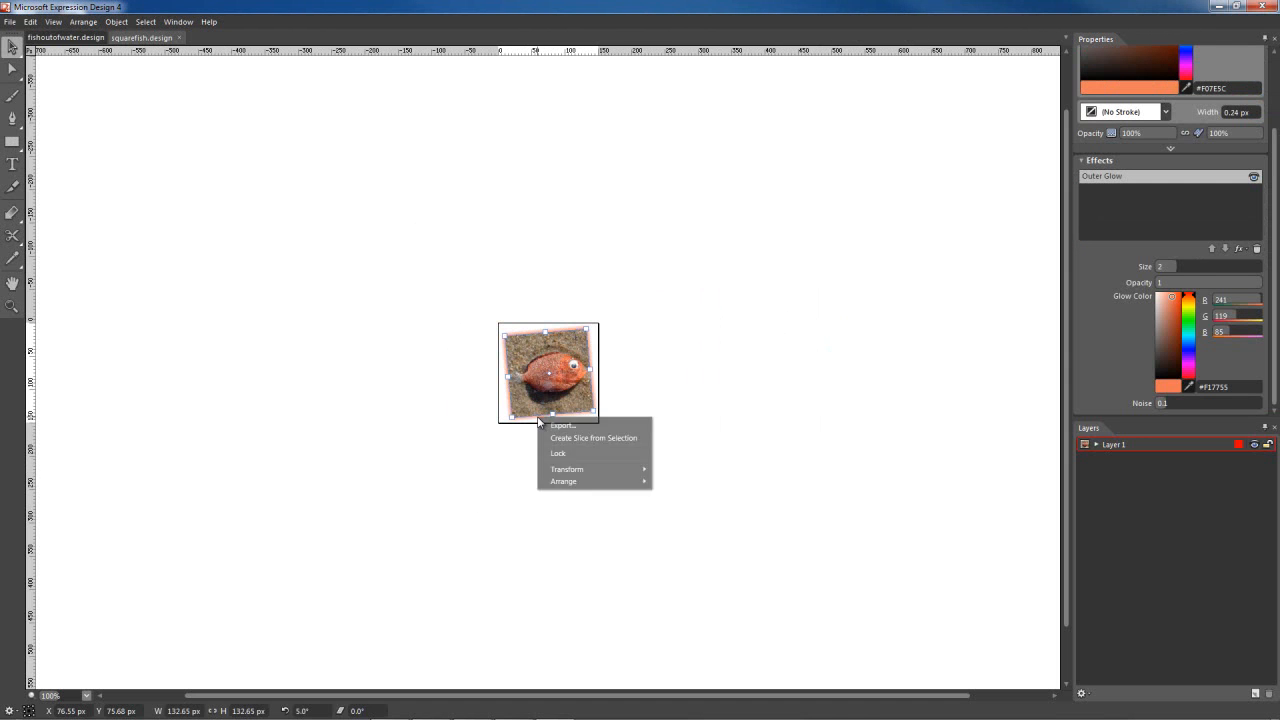
pyautogui.click(554, 440)
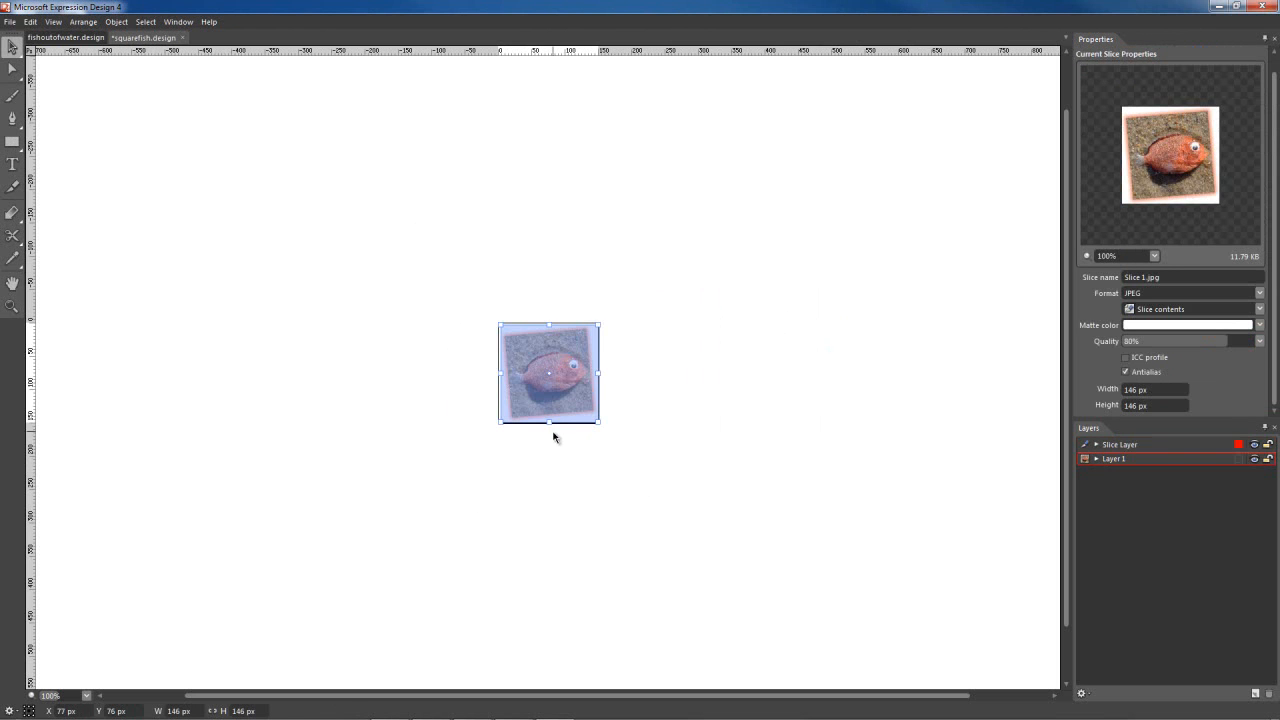
# Step: Export the slice as a JPEG named squarefish2.jpg
pyautogui.rightClick(571, 420)
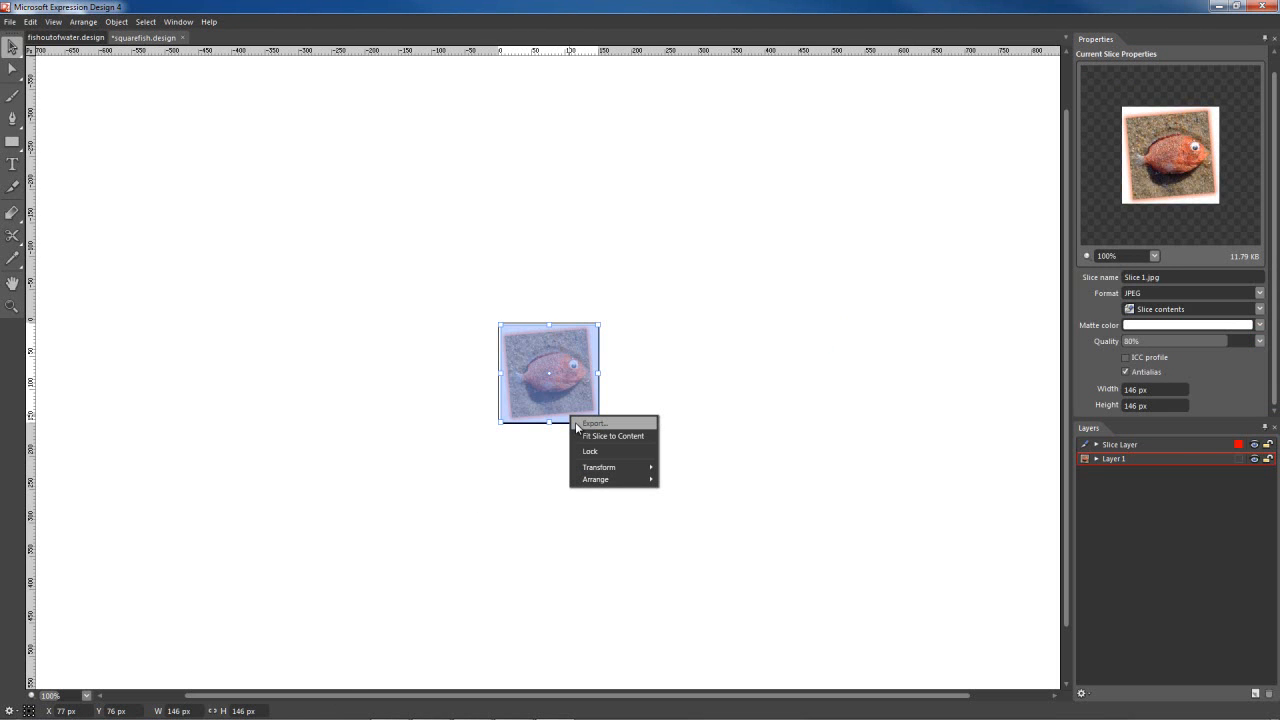
pyautogui.click(577, 426)
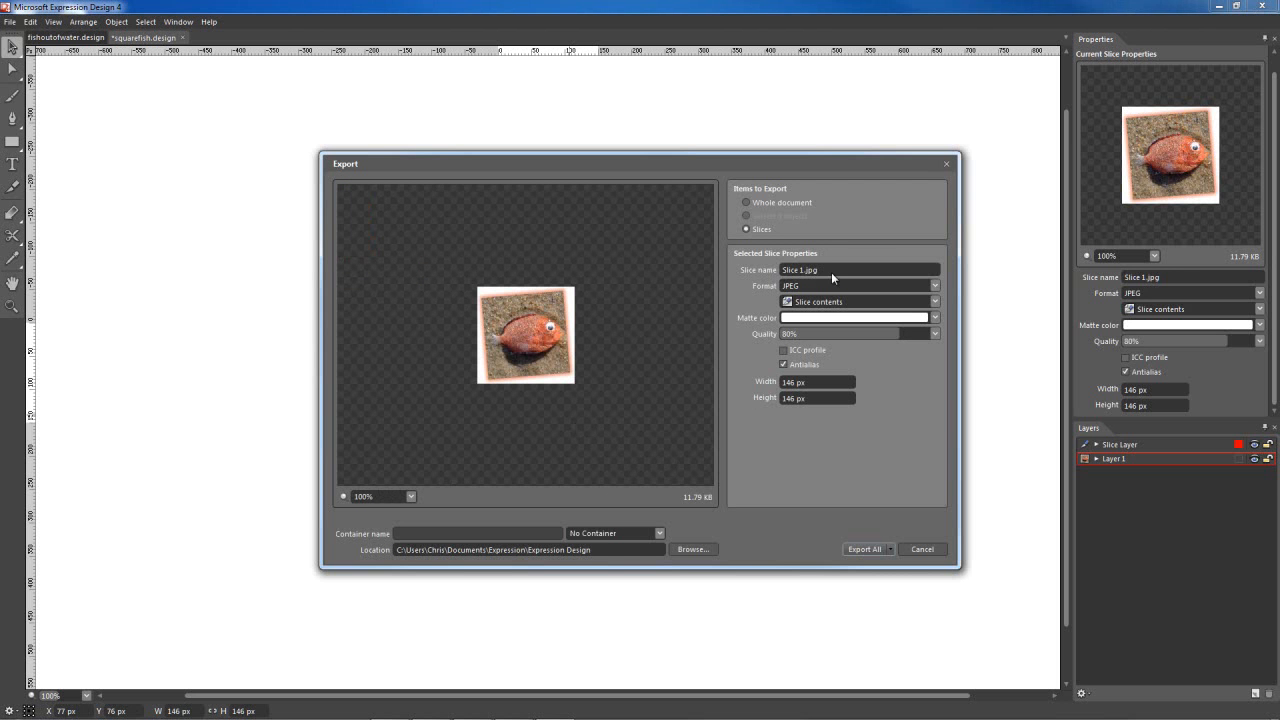
pyautogui.click(804, 270)
pyautogui.click(803, 270)
pyautogui.moveTo(805, 275); pyautogui.dragTo(775, 275)
pyautogui.write('squarefish2')
pyautogui.click(865, 549)
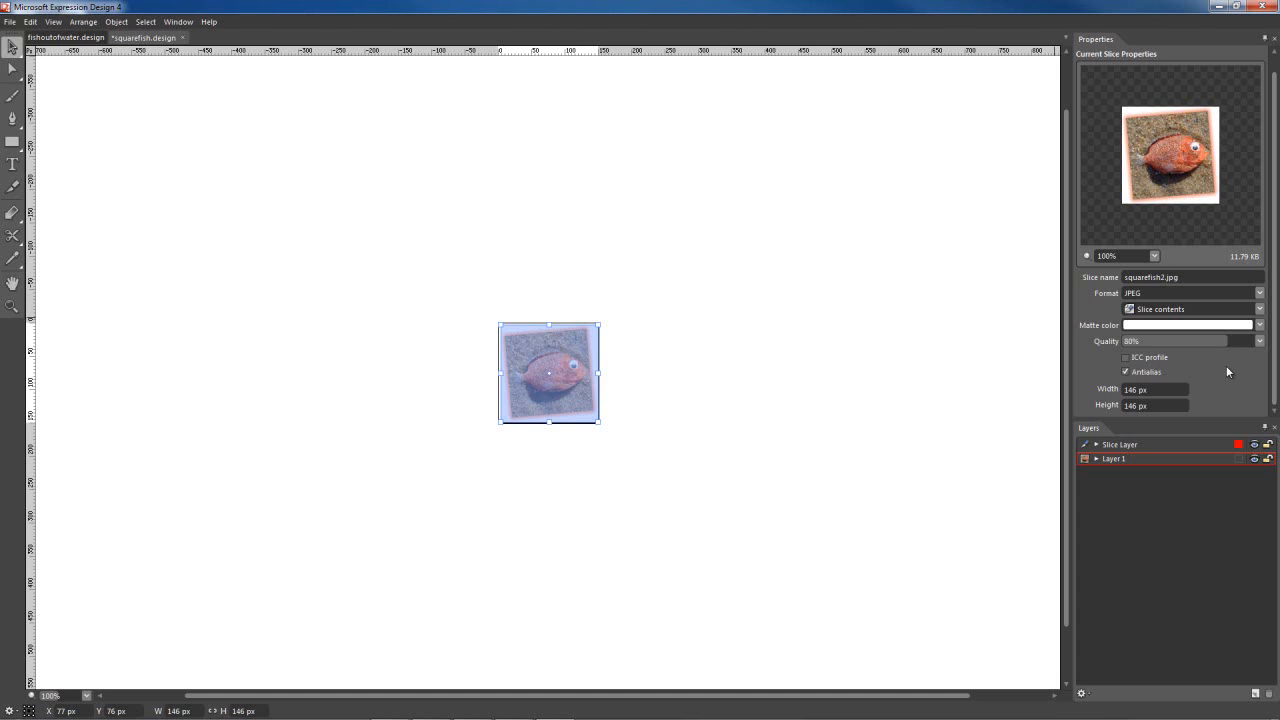
# Step: Select the slice covering the fish image and delete it
pyautogui.click(703, 380)
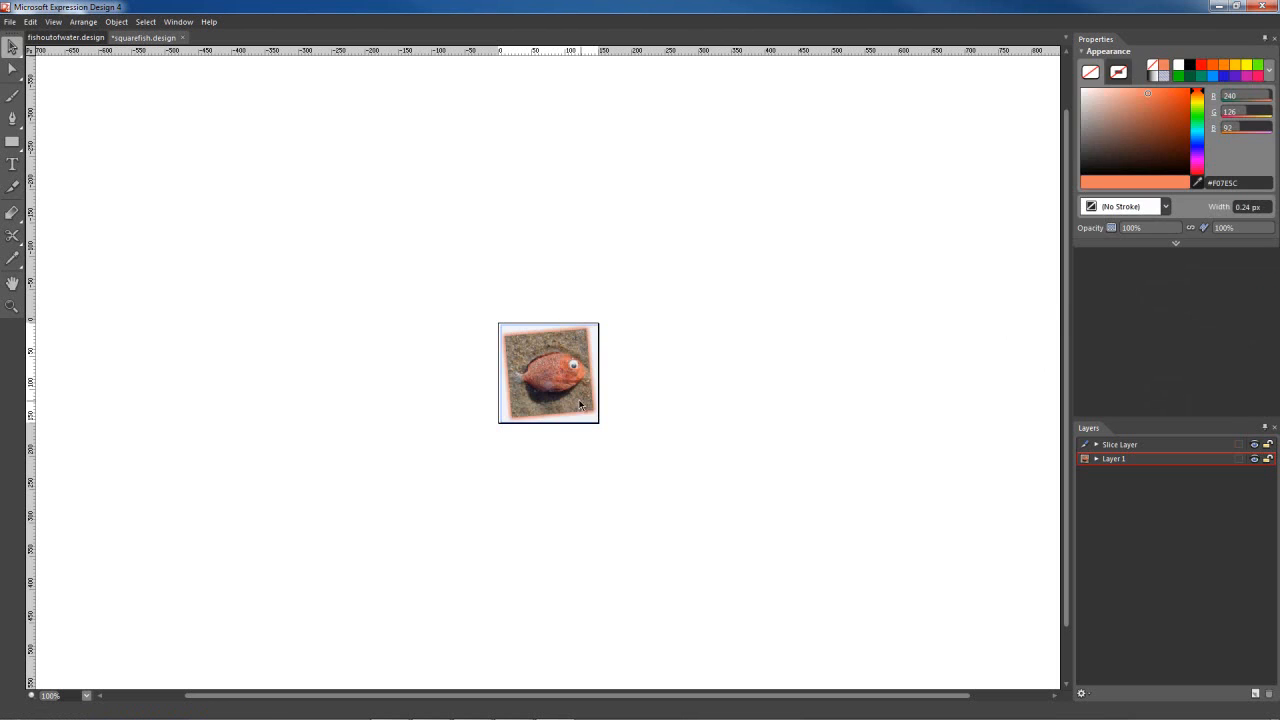
pyautogui.click(562, 395)
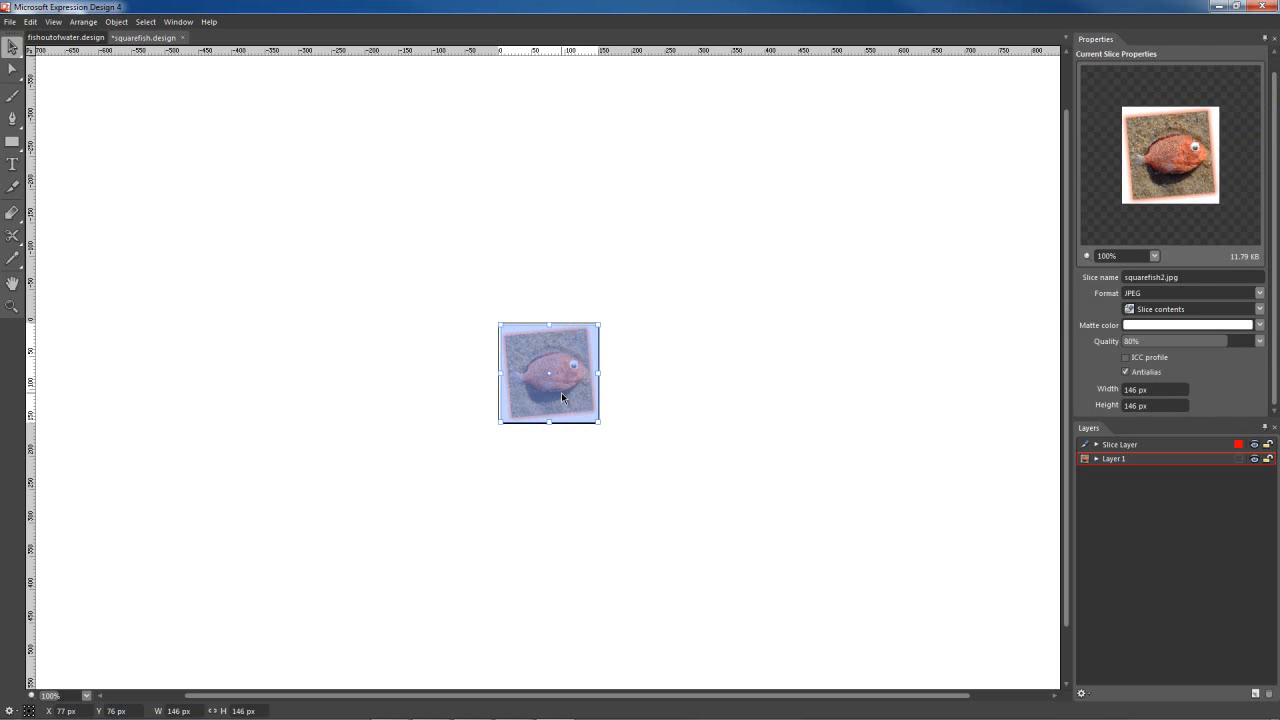
pyautogui.click(330, 291)
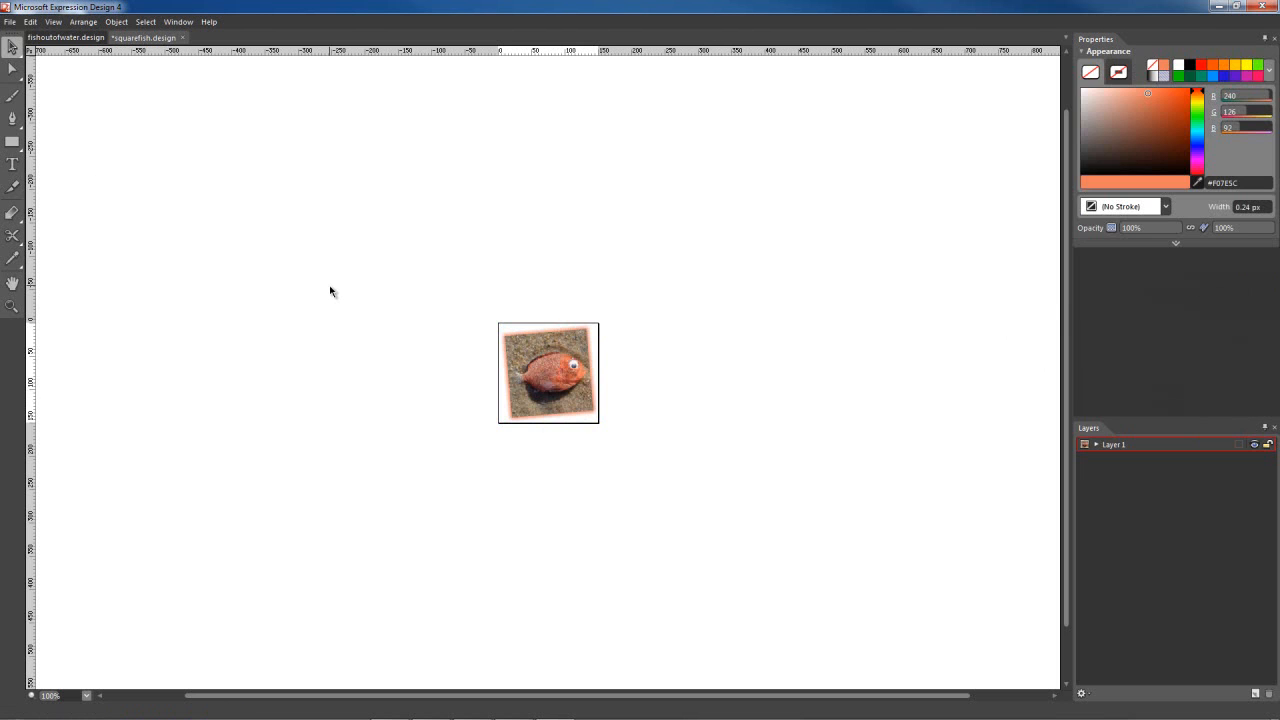
# Step: Select the fish image and add the Chalk and Charcoal sketch effect to it
pyautogui.click(578, 405)
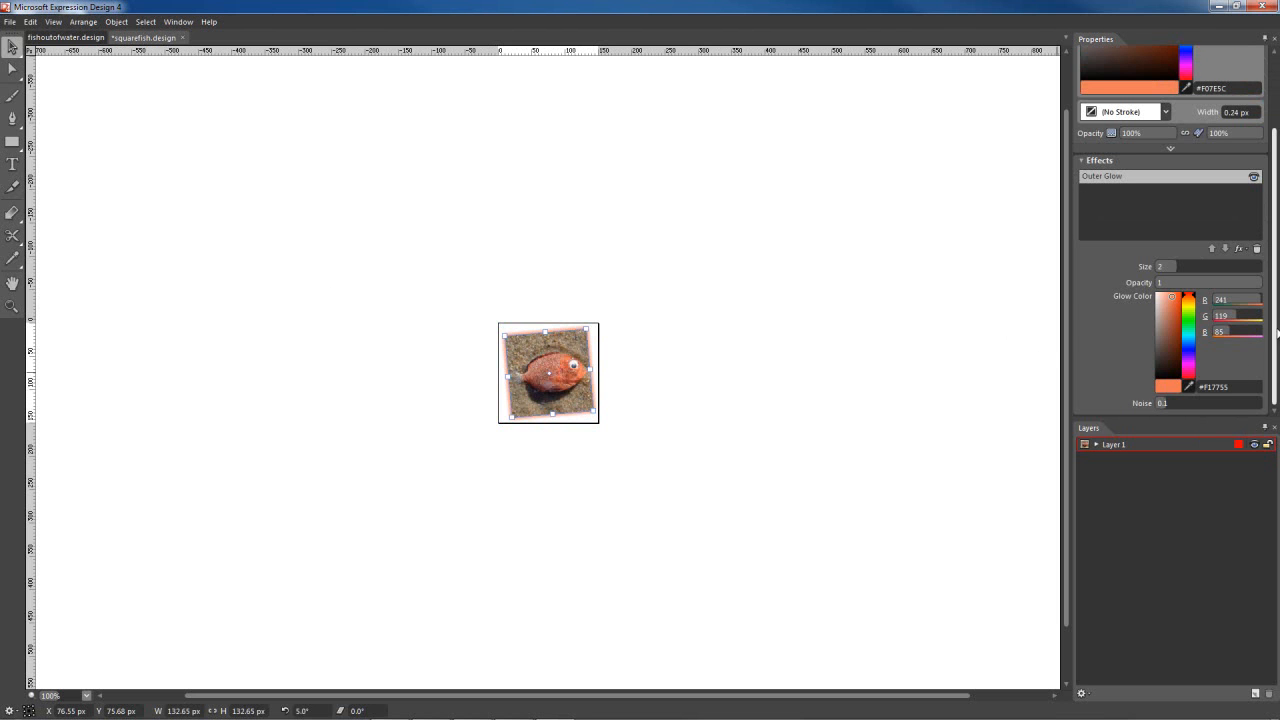
pyautogui.scroll(3, 1277, 333)
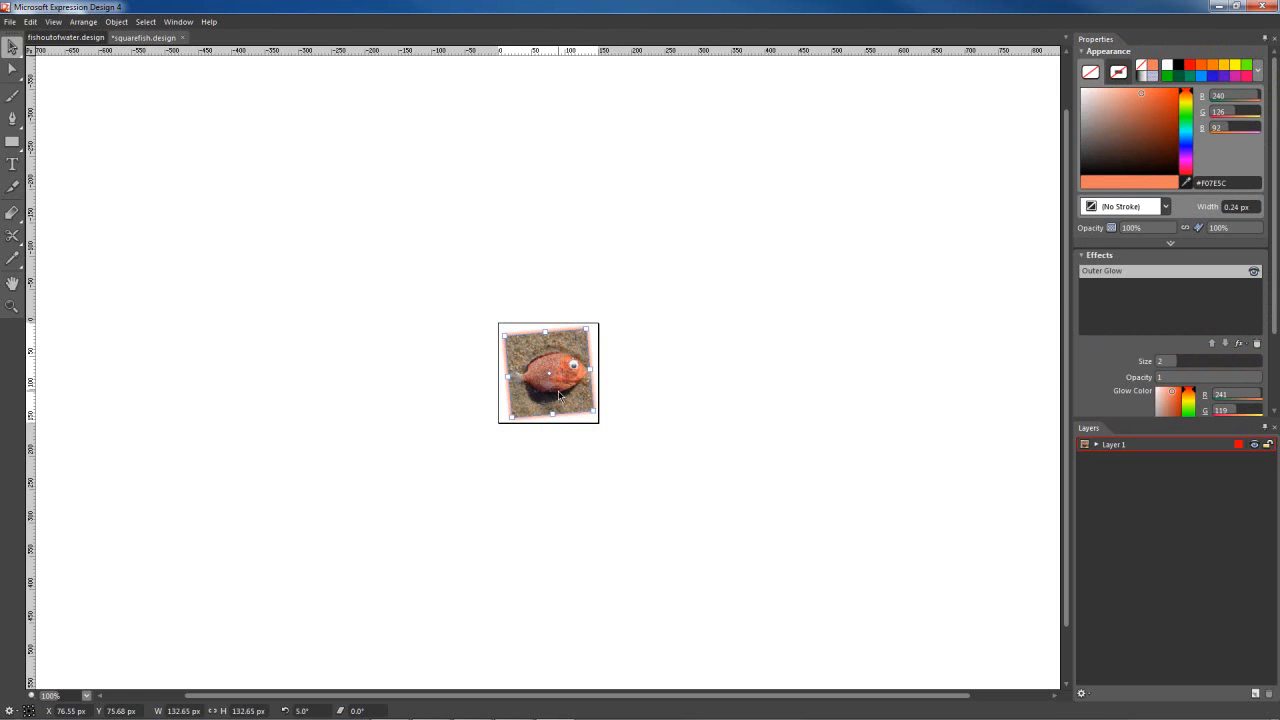
pyautogui.click(1238, 345)
pyautogui.moveTo(1248, 360)
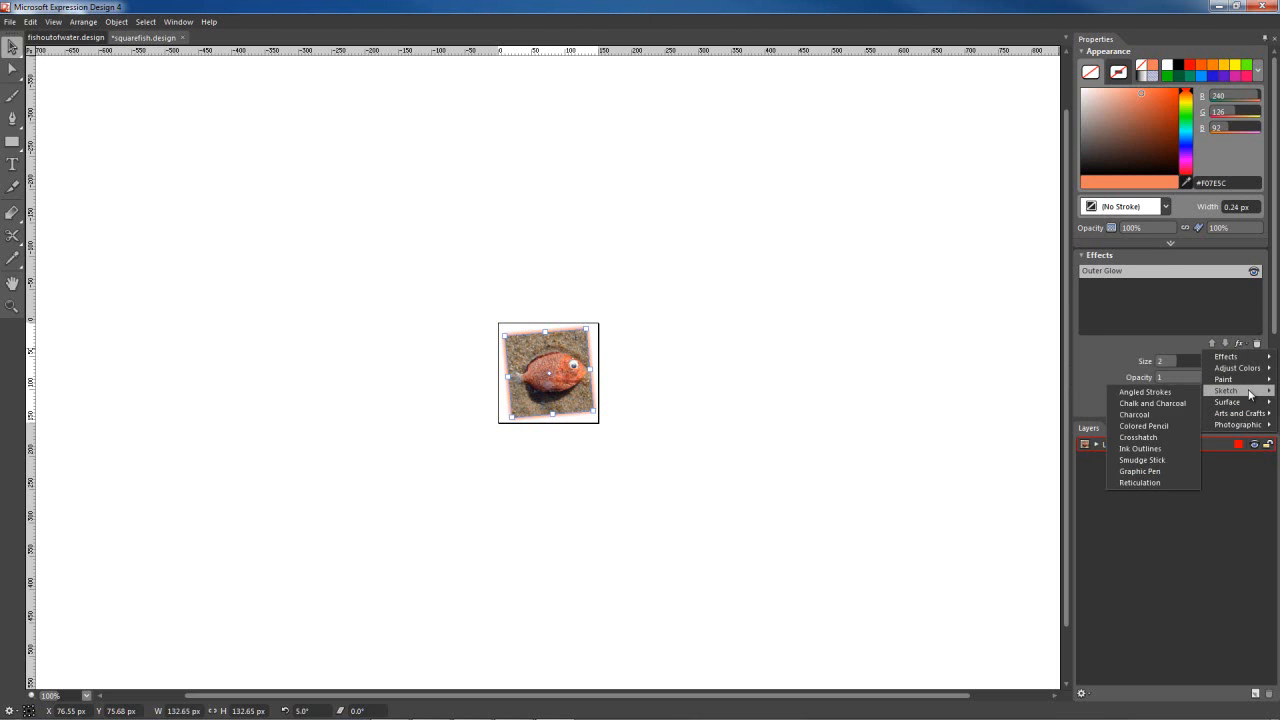
pyautogui.click(1152, 403)
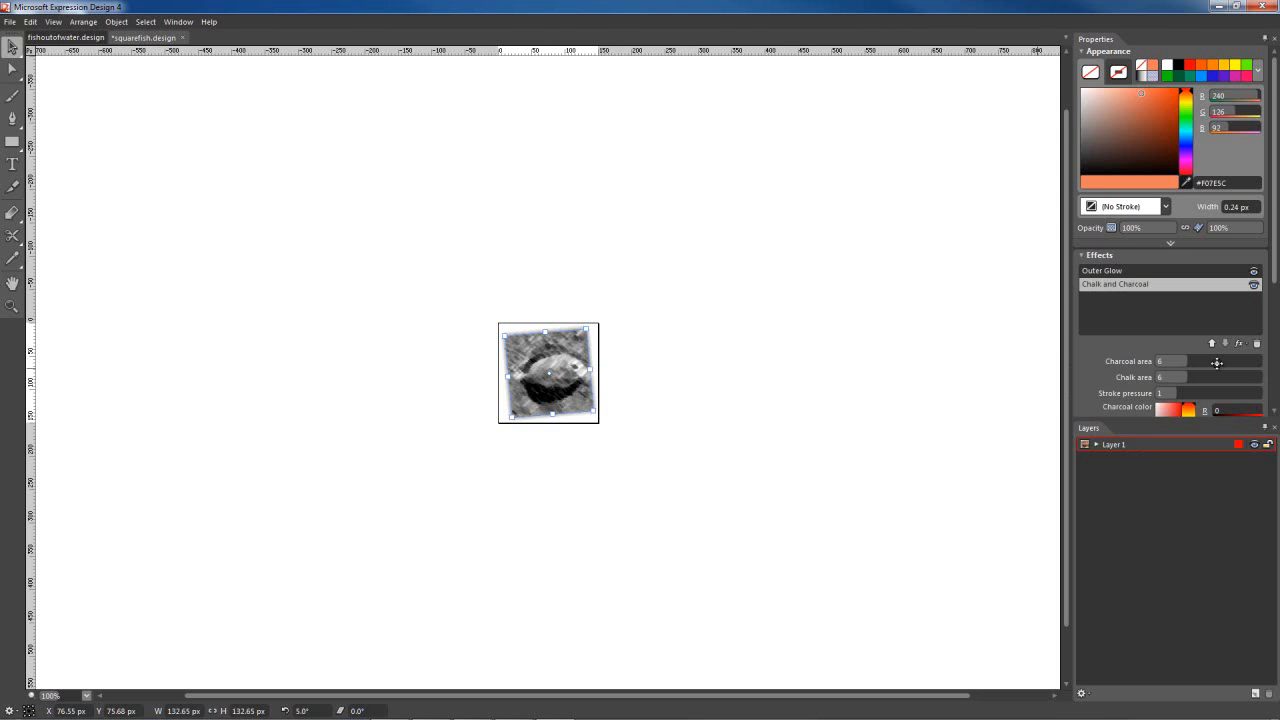
# Step: Toggle the Outer Glow and Chalk and Charcoal effects to compare them on the fish image, ending with only Chalk and Charcoal hidden
pyautogui.click(1244, 344)
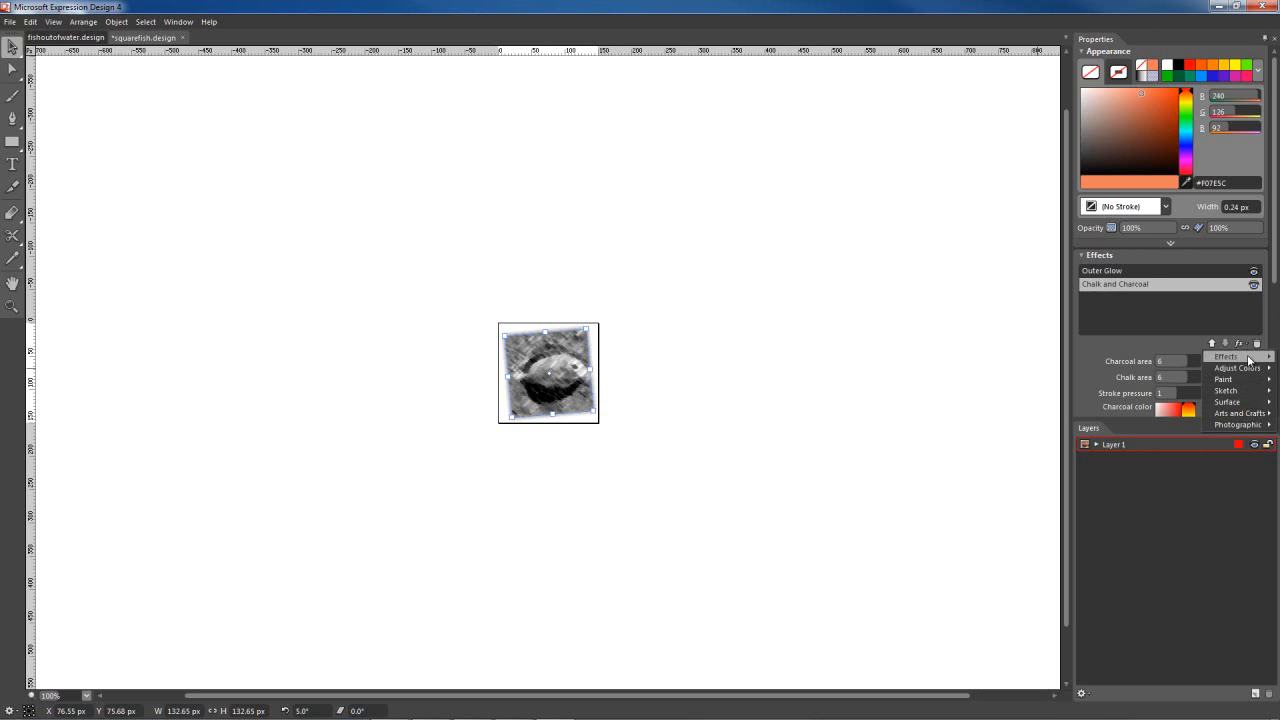
pyautogui.click(1254, 285)
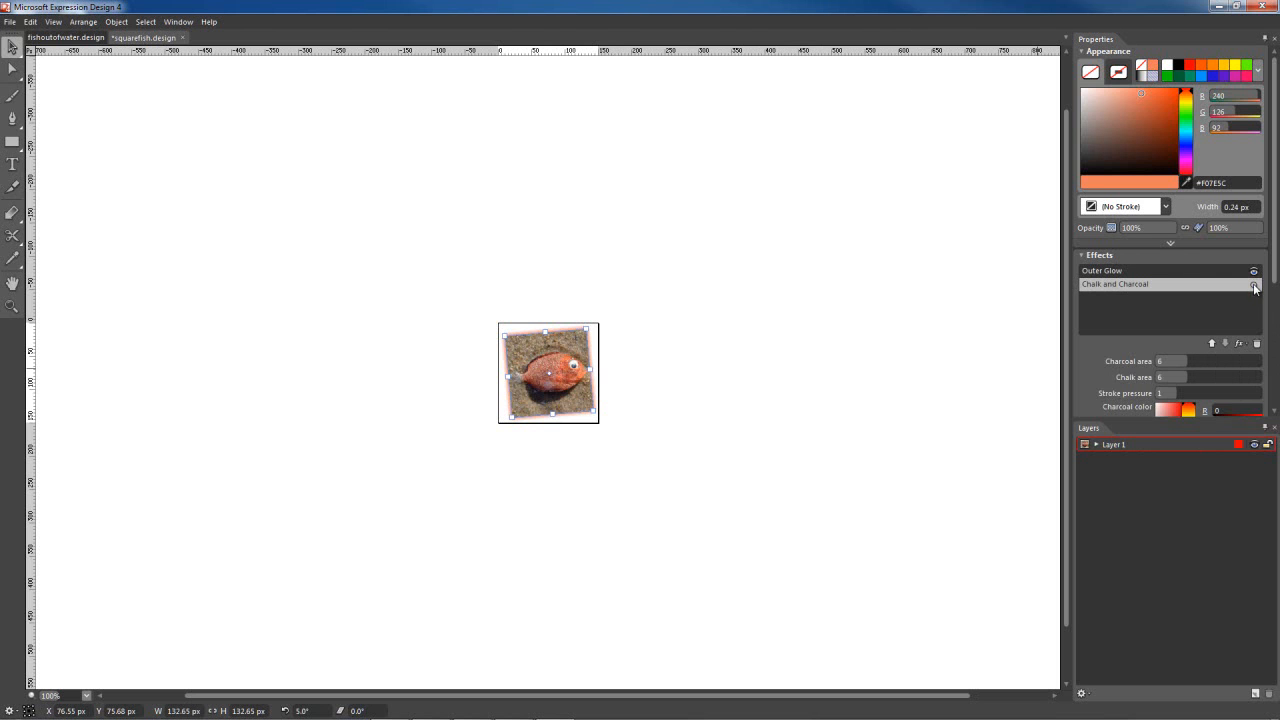
pyautogui.click(1254, 285)
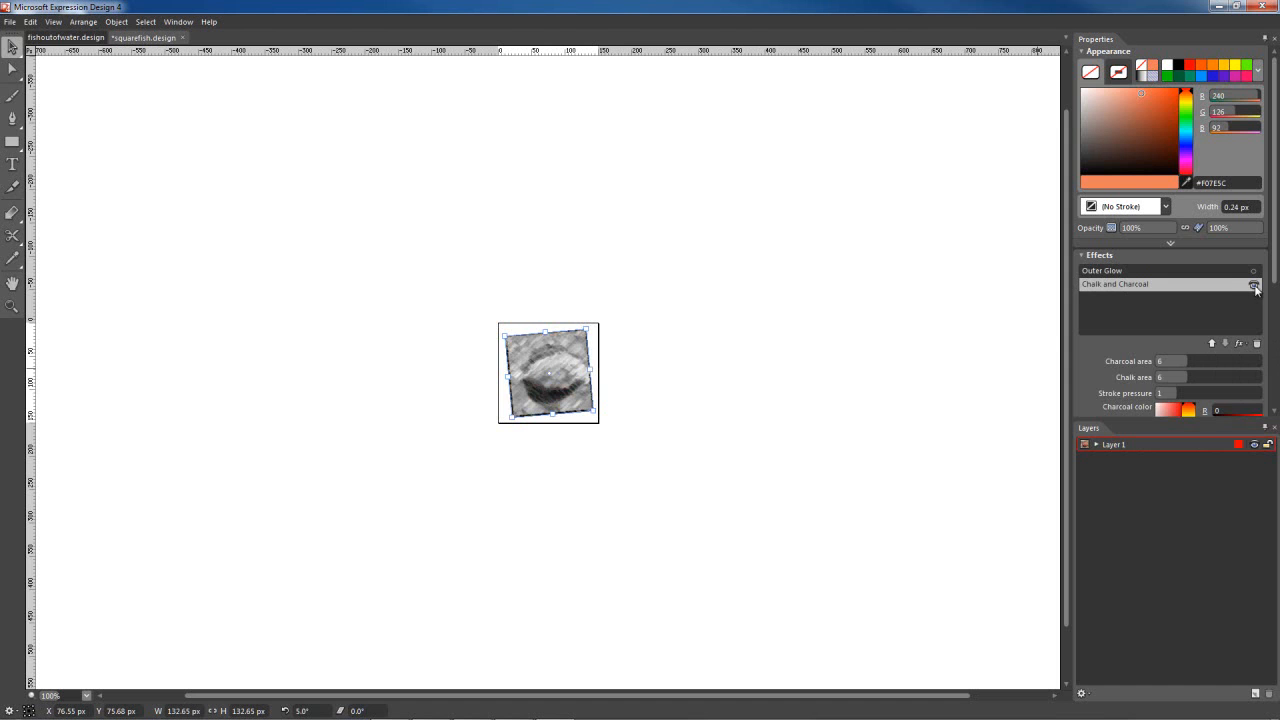
pyautogui.click(1229, 272)
pyautogui.click(1253, 285)
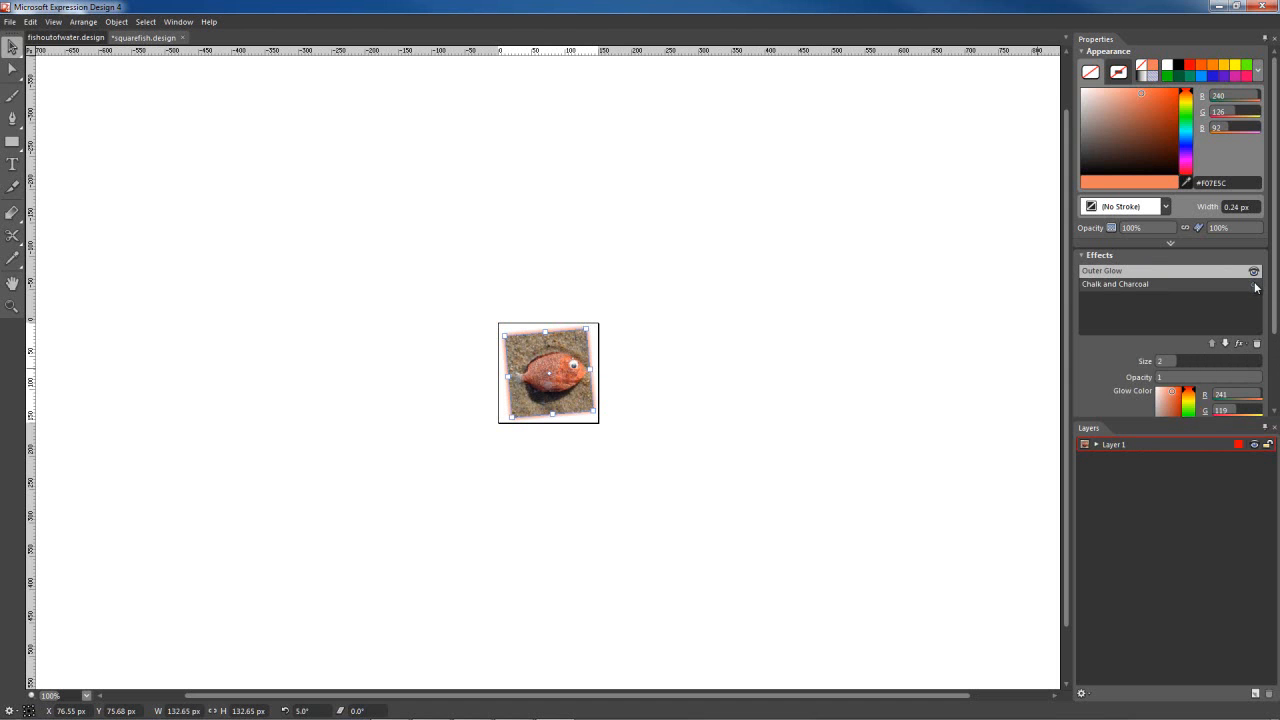
pyautogui.click(1254, 285)
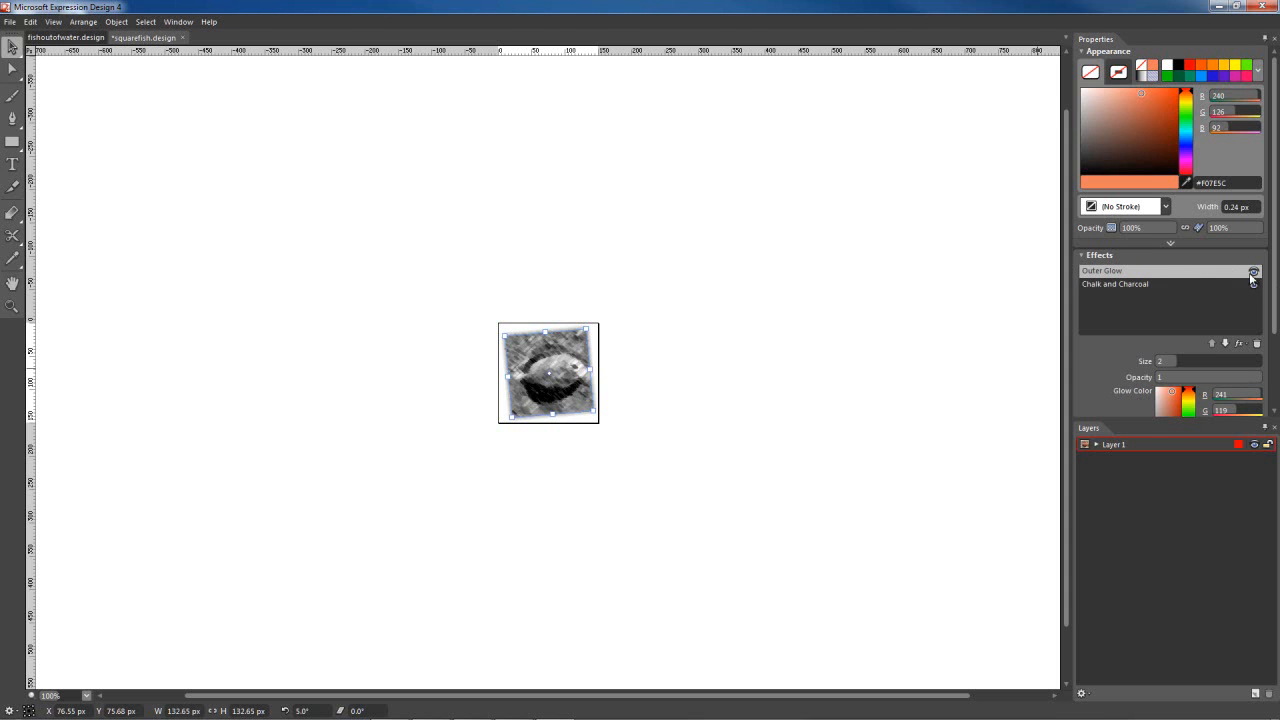
pyautogui.click(1253, 284)
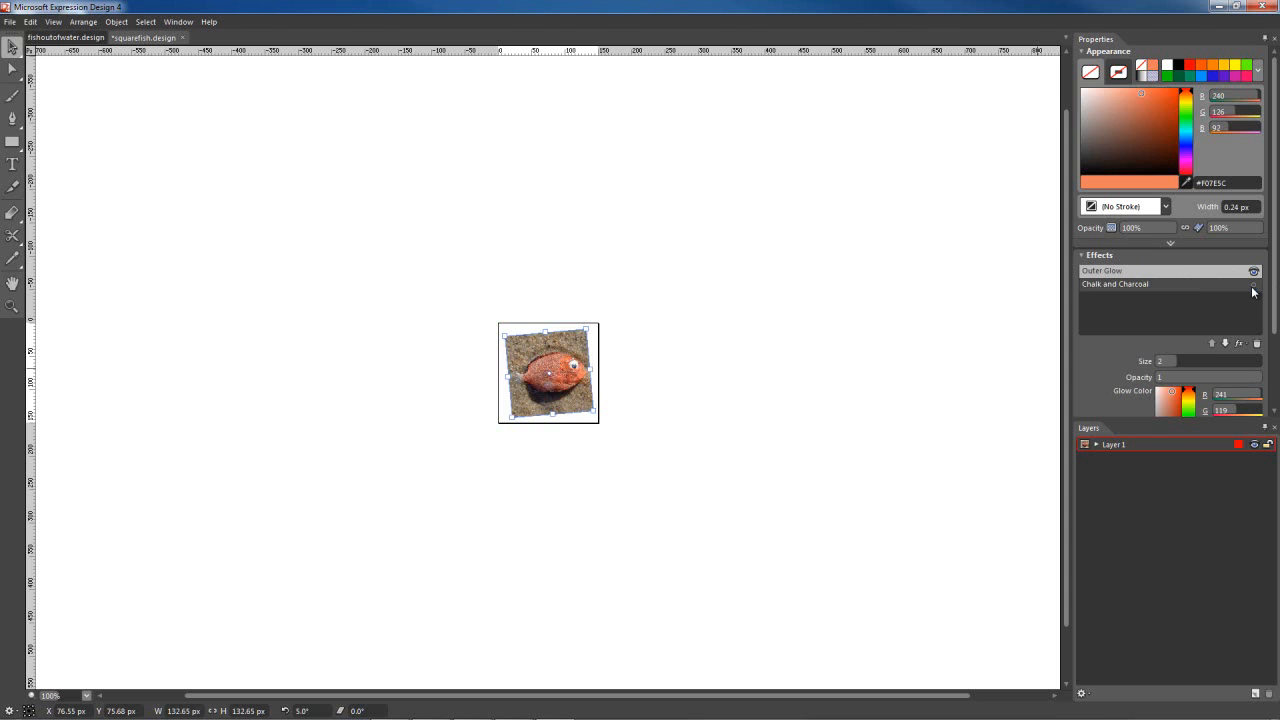
pyautogui.click(1240, 343)
pyautogui.moveTo(1252, 403)
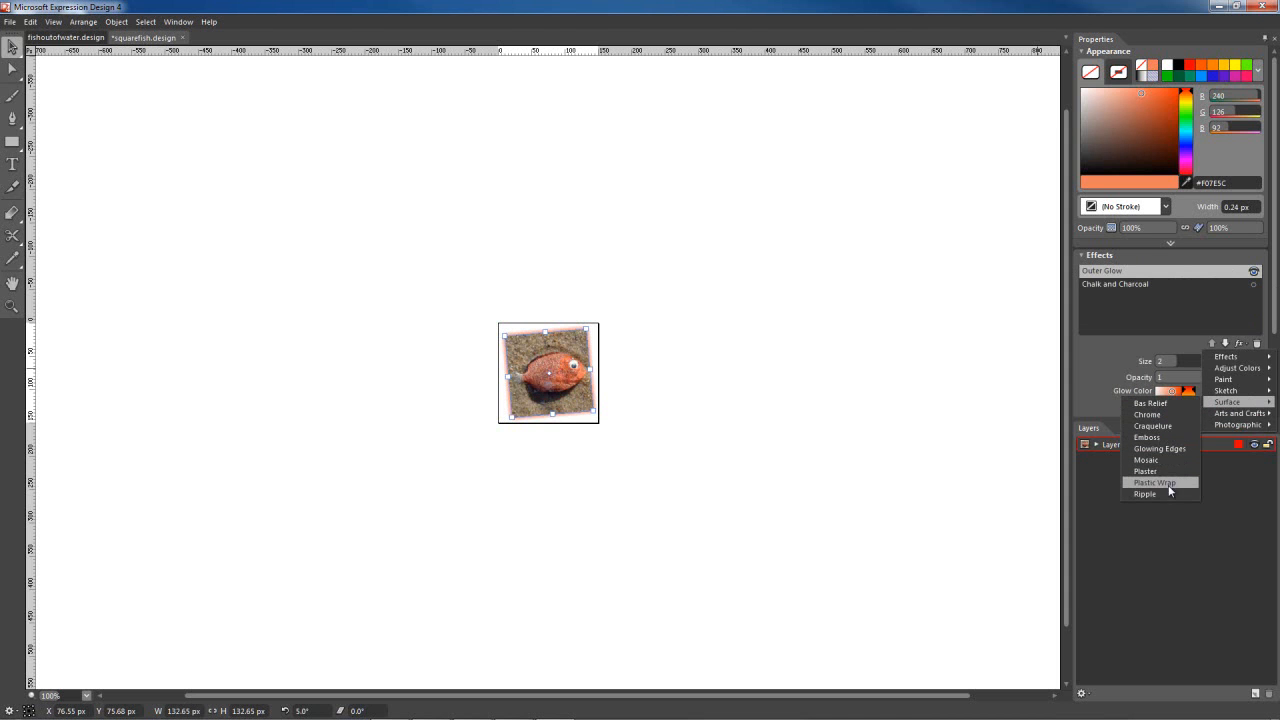
pyautogui.click(1247, 345)
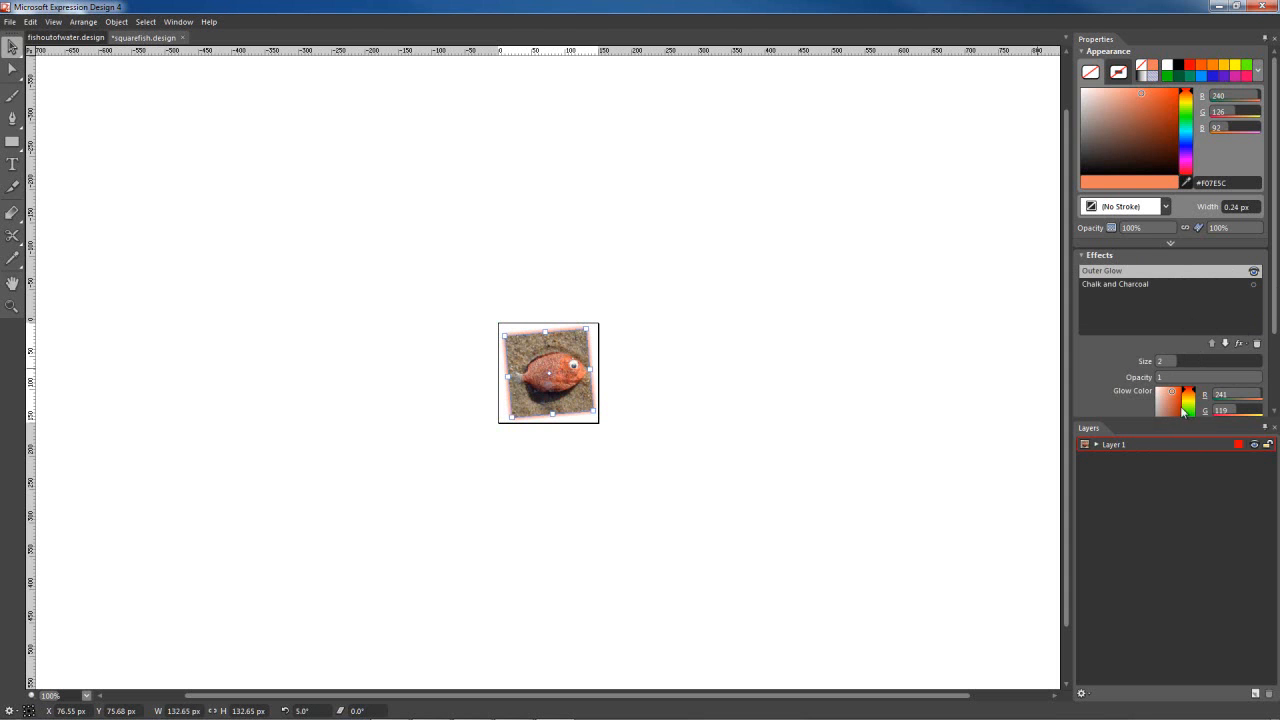